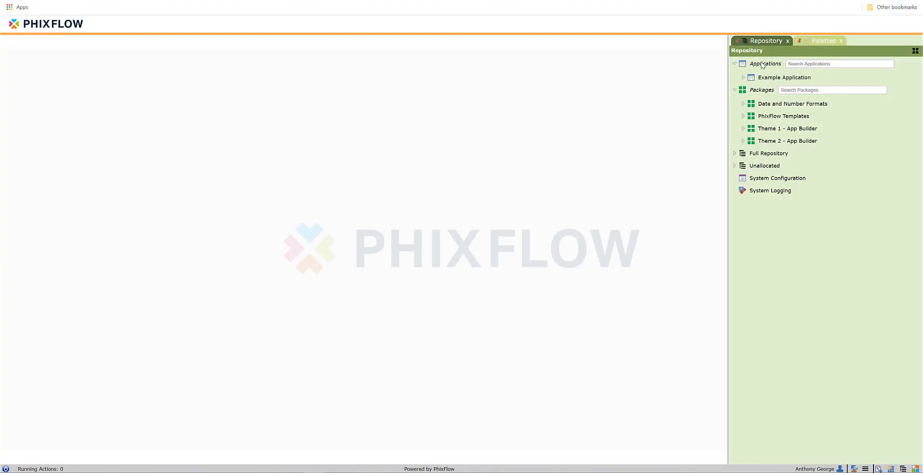
Create an application named "Demo Application", save it and load it
right_click(761, 65)
left_click(774, 76)
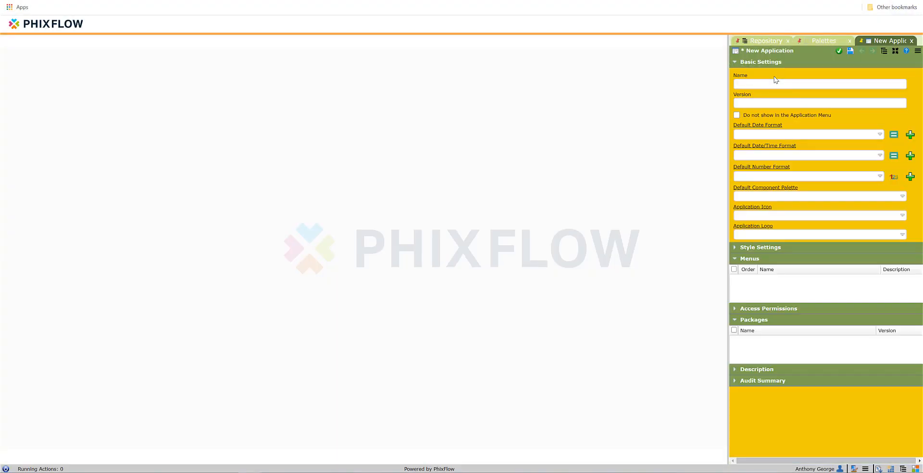
left_click(755, 83)
type("Demo Application")
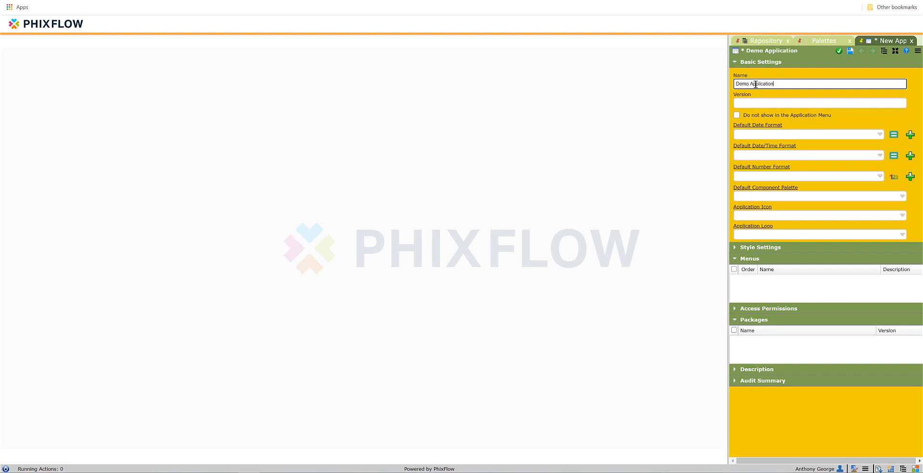
left_click(850, 51)
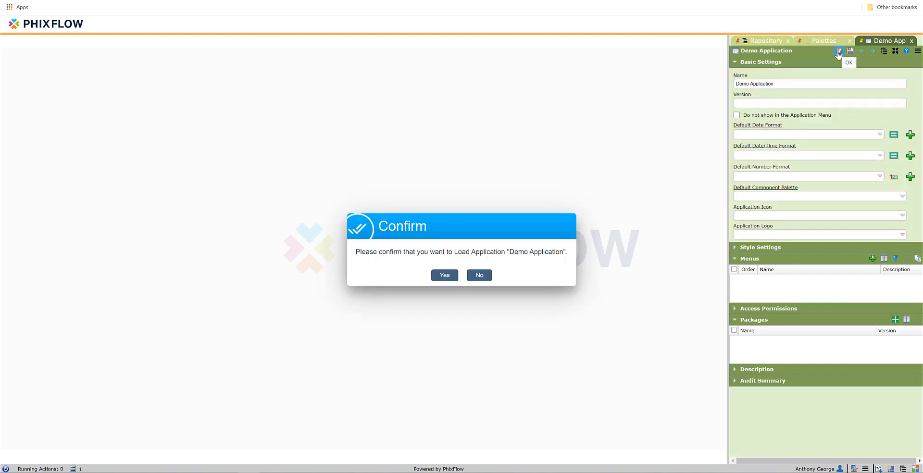
left_click(446, 277)
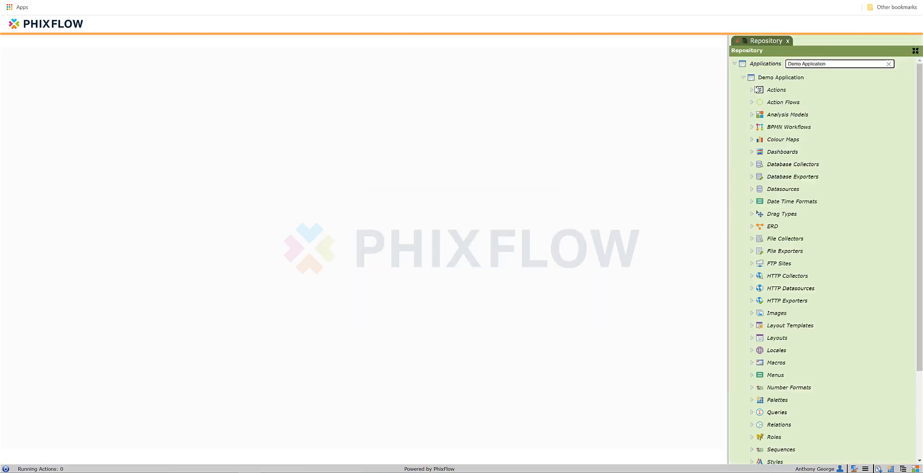
Add an analysis model named "ETL" to Demo Application
right_click(770, 116)
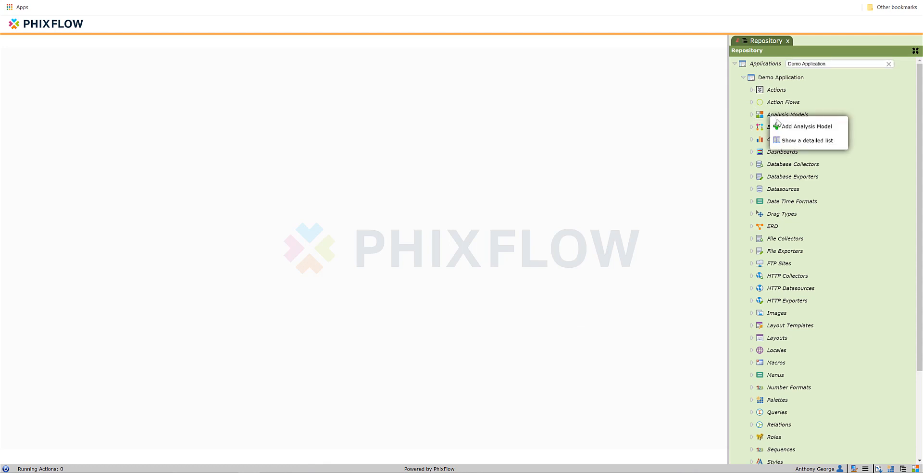
left_click(782, 128)
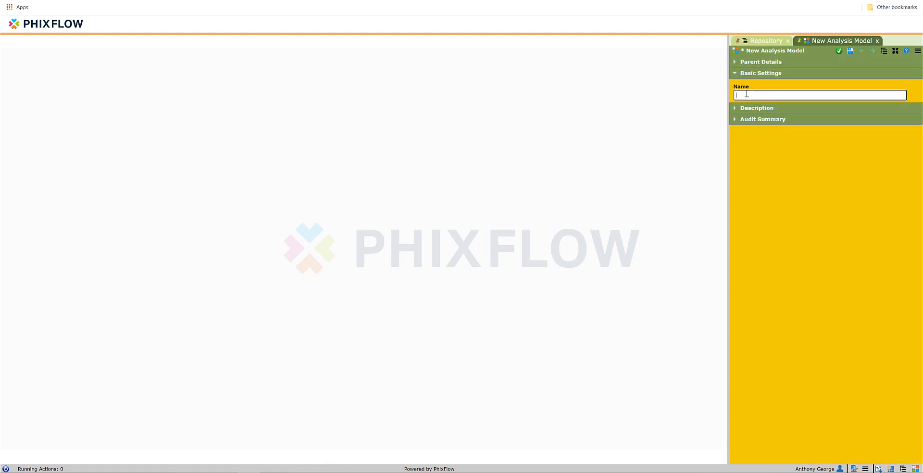
type("ETL")
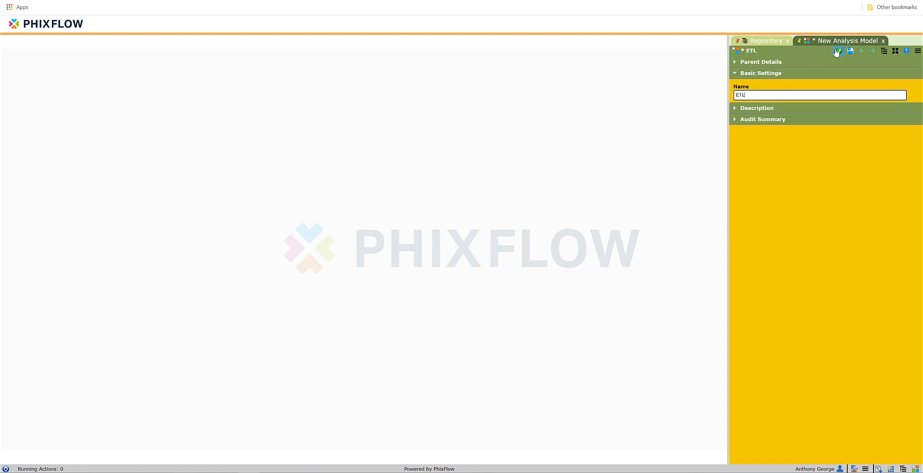
left_click(839, 51)
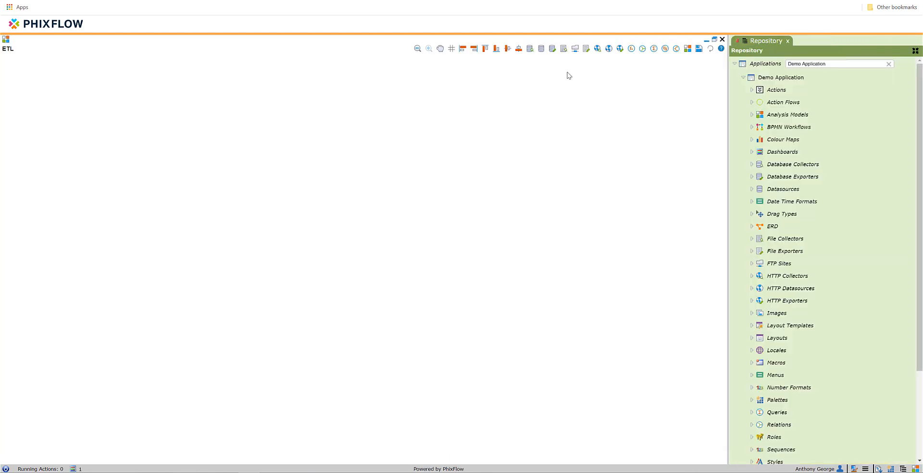
Add a file collector near the upper left of the ETL model and configure it from the Businesses worksheet of BusinessManager.xlsx
left_click_drag(563, 51, 136, 112)
mouse_move(126, 102)
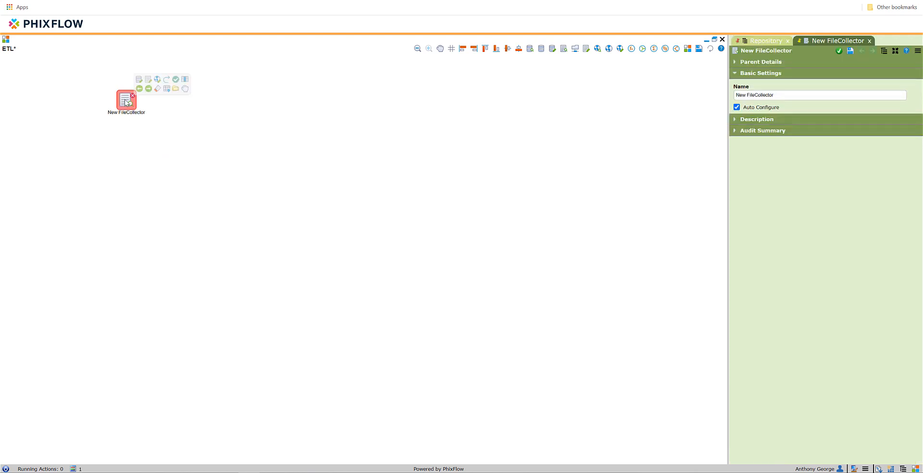
left_click(175, 89)
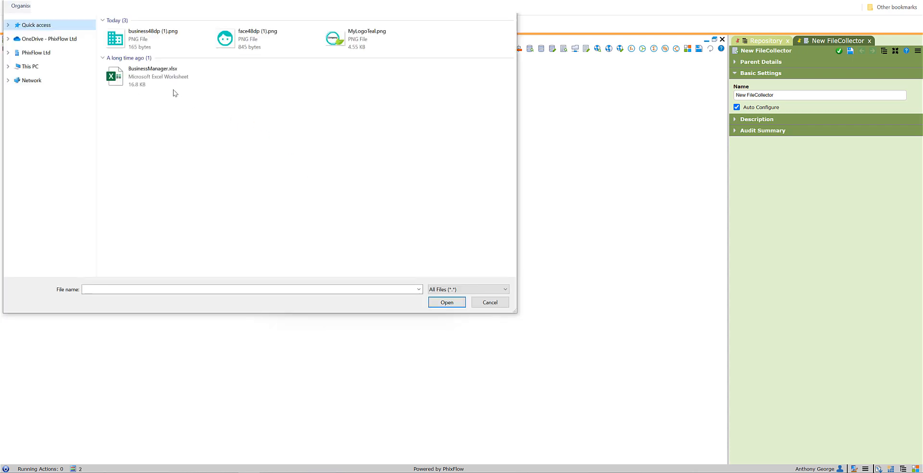
left_click(126, 77)
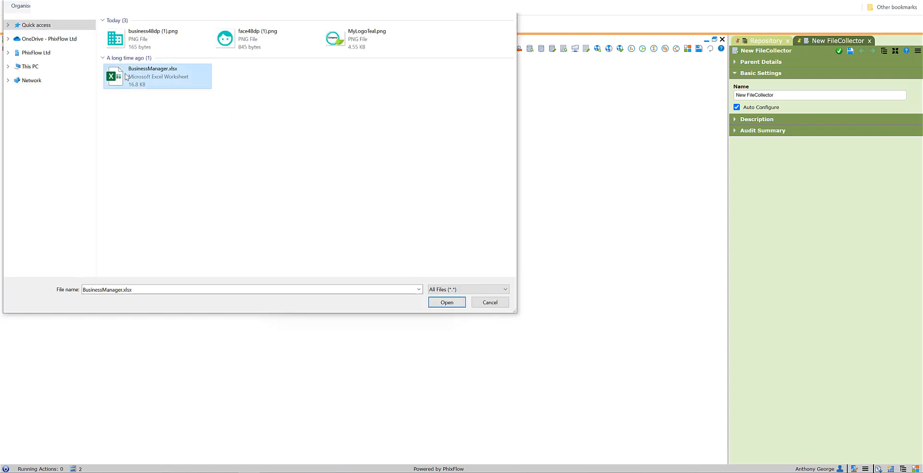
left_click(442, 305)
left_click(430, 248)
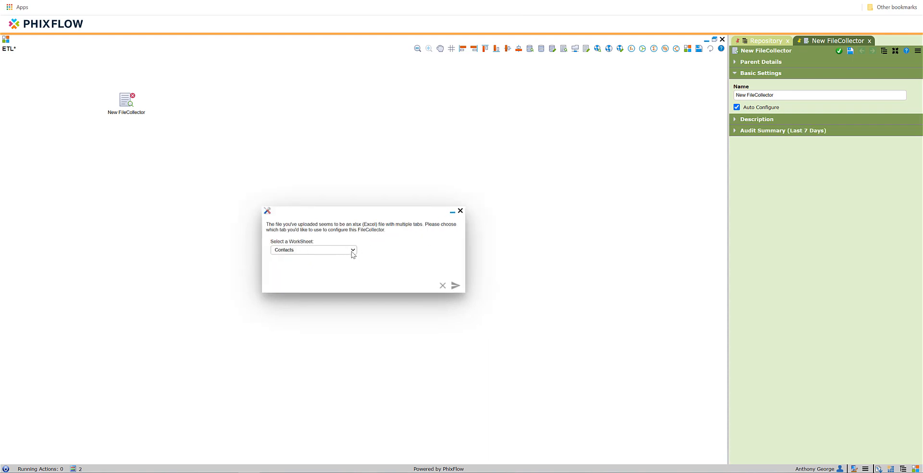
left_click(353, 251)
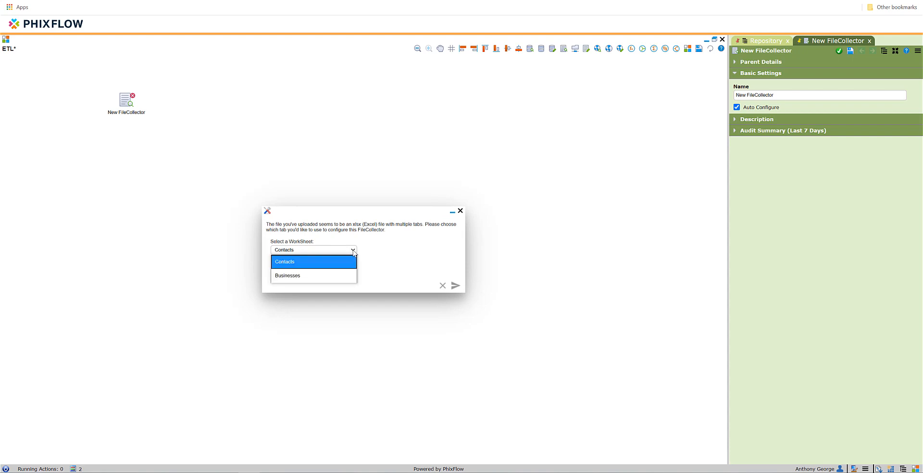
left_click(346, 272)
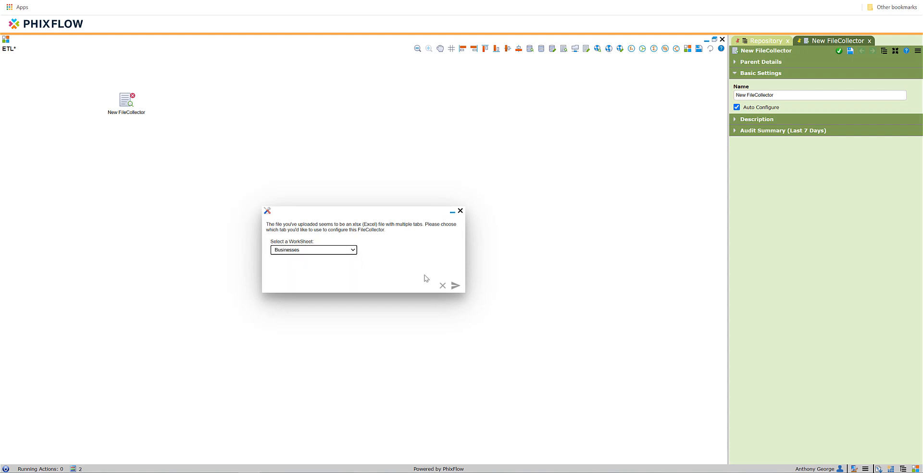
left_click(455, 287)
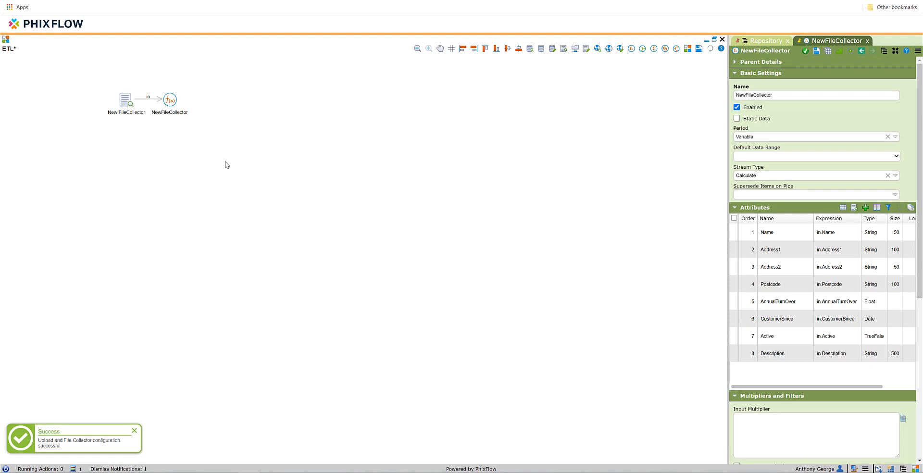
Rename the stream fed by the file collector "Business Data" and save it with period Transactional and Audit Manual Changes enabled
left_click_drag(776, 96, 716, 98)
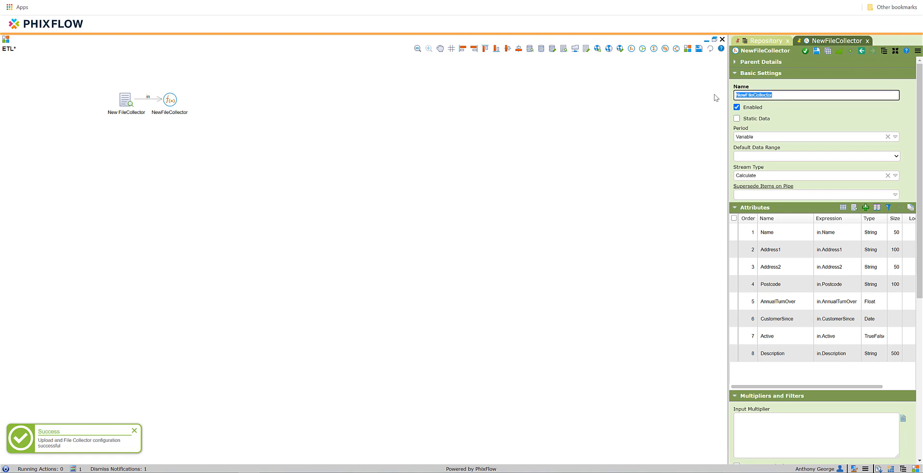
type("Import Business Data")
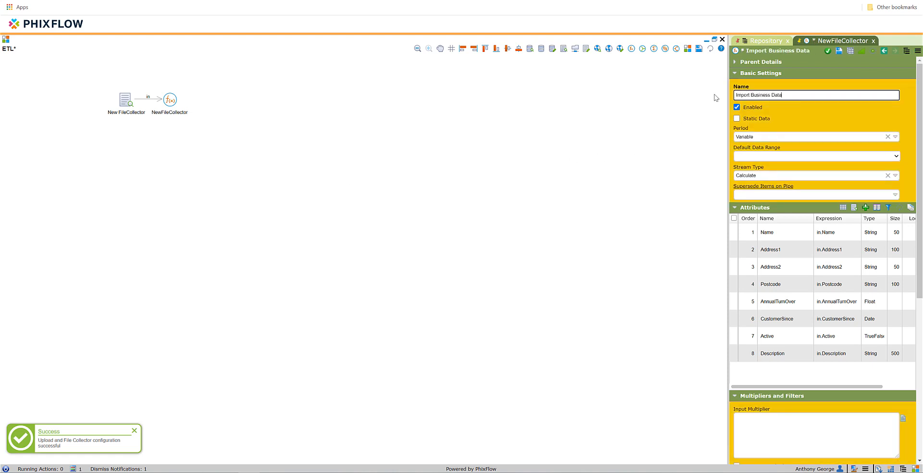
key("shift+Home")
key("BackSpace")
left_click(759, 136)
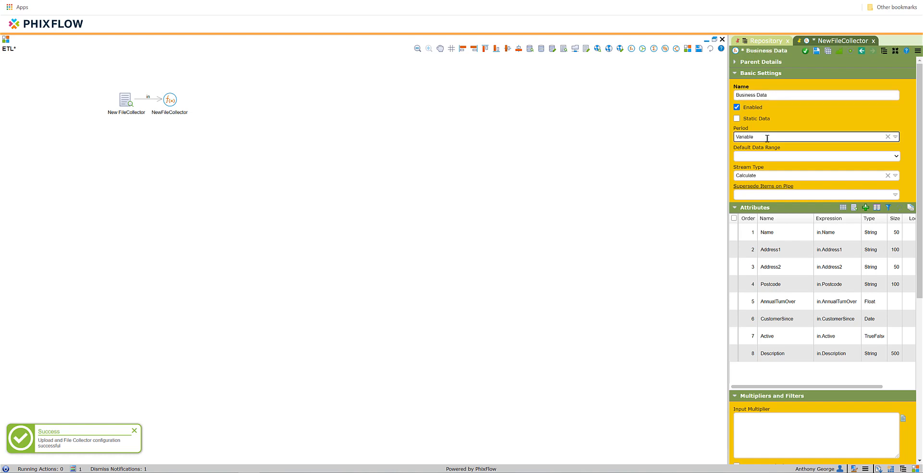
left_click(761, 229)
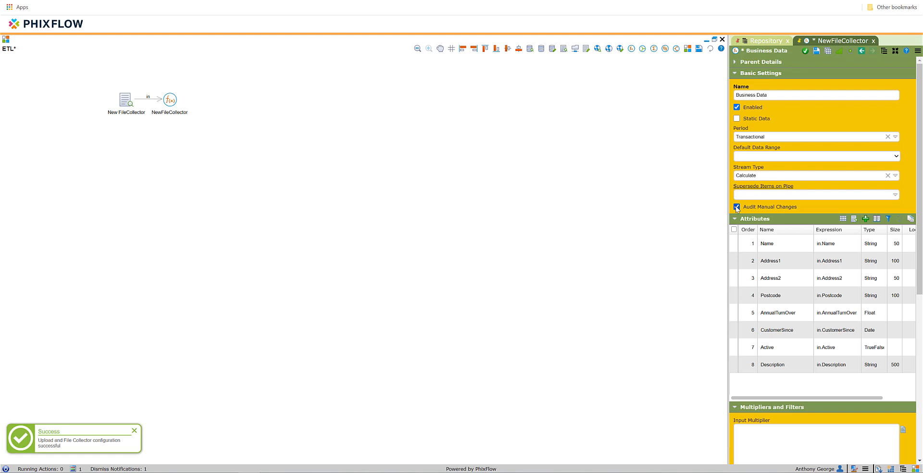
left_click(816, 51)
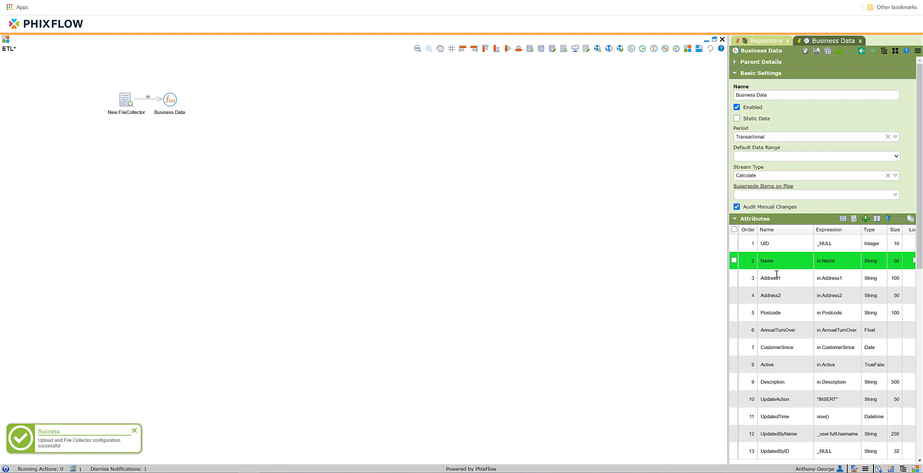
Set the type of the Business Data stream's Description attribute to Bigstring and save the attribute
scroll(775, 261, "down", 2)
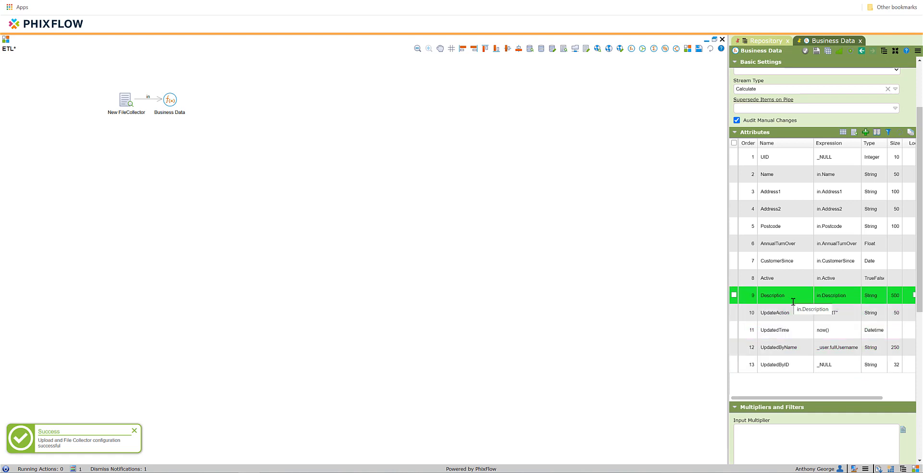
double_click(872, 295)
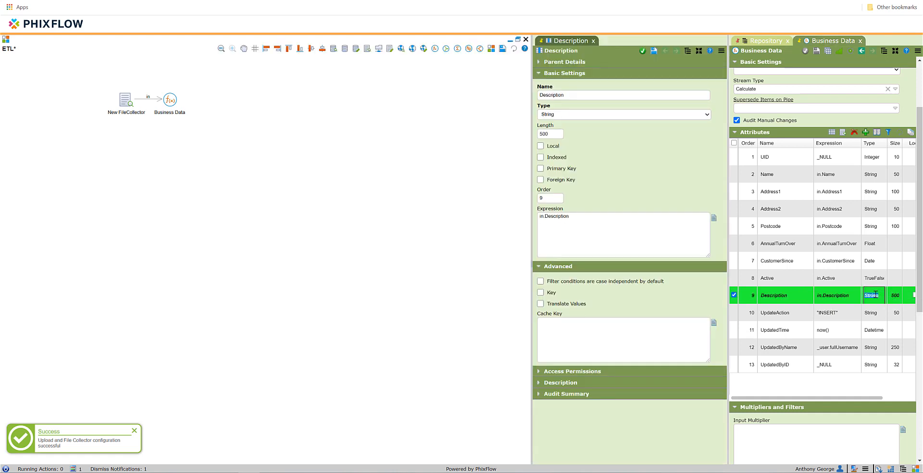
left_click(569, 114)
left_click(570, 139)
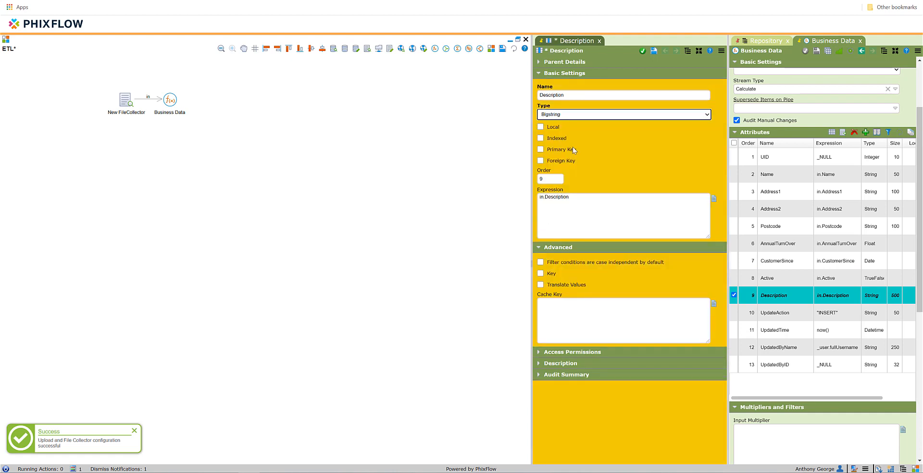
left_click(653, 51)
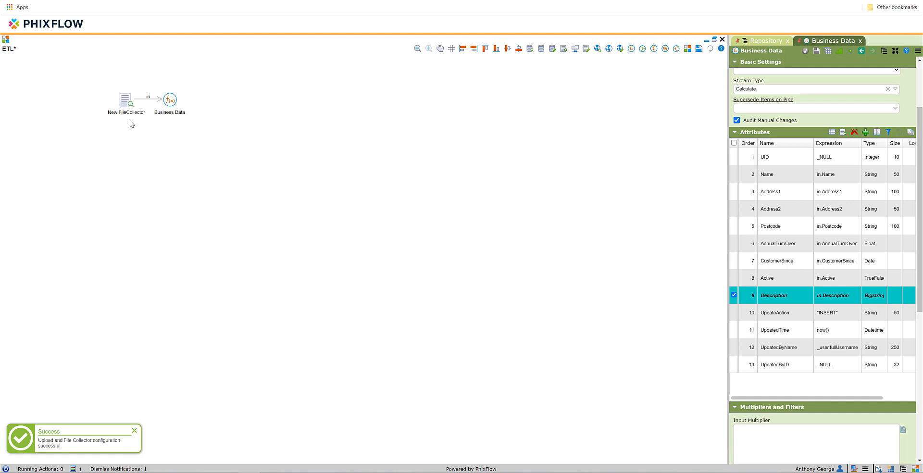
Rename the file collector "Import Business Data" and apply the change
double_click(130, 105)
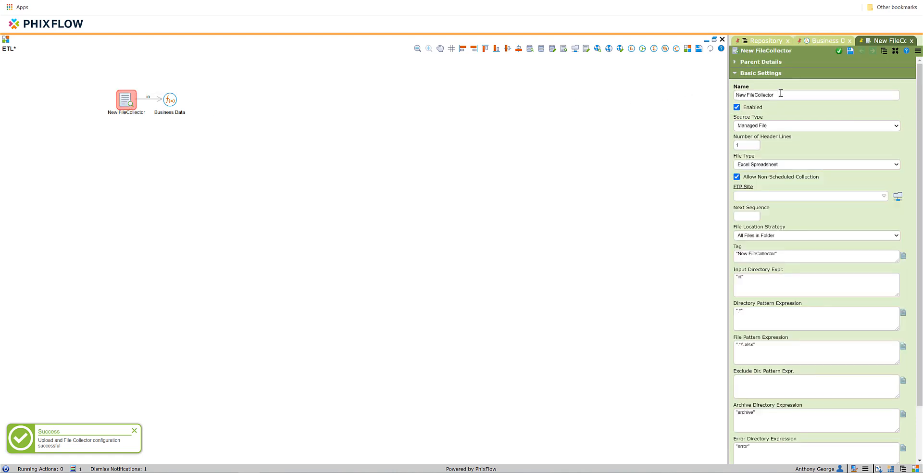
triple_click(780, 94)
type("Import Busine")
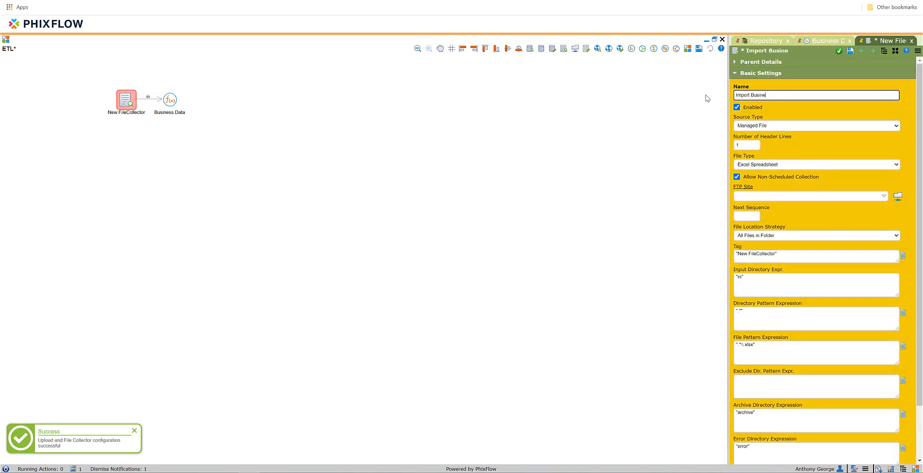
type("ss Data")
left_click(838, 51)
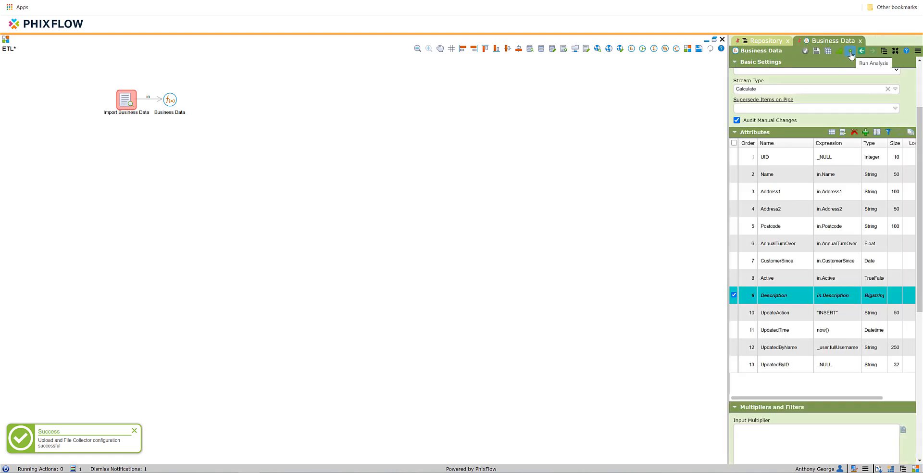
Run analysis on the Business Data stream, clear the notifications and save the ETL model
left_click(850, 52)
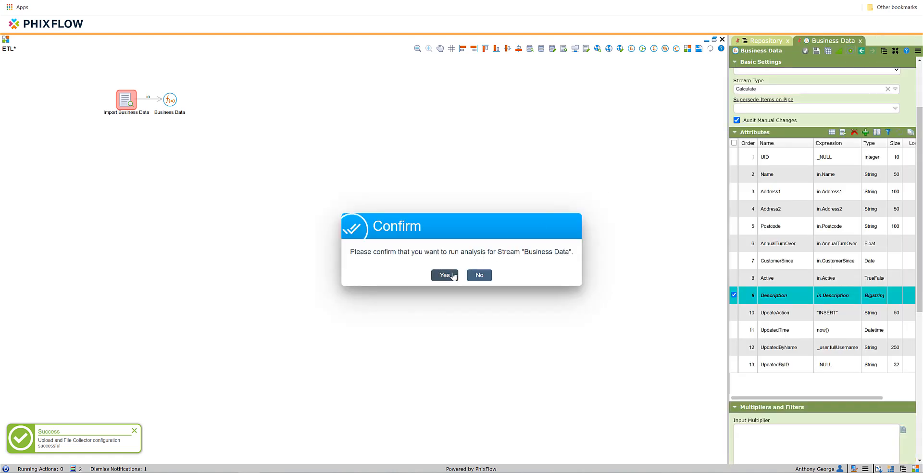
left_click(445, 275)
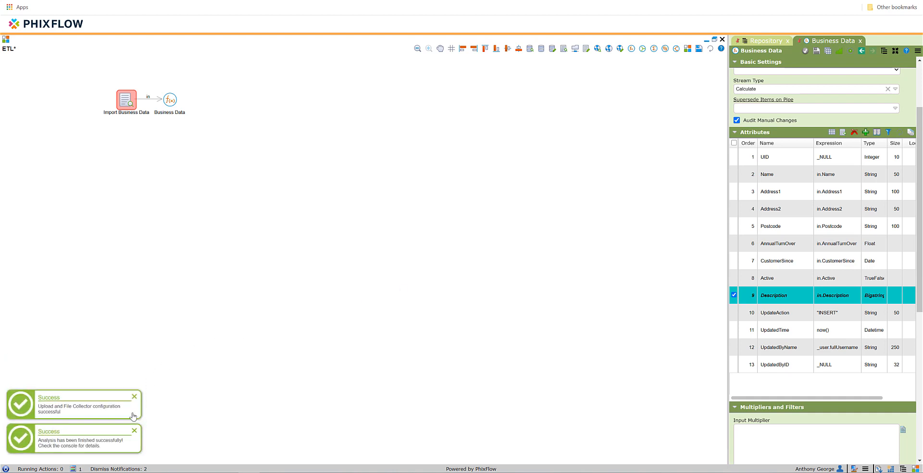
left_click(135, 431)
left_click(134, 431)
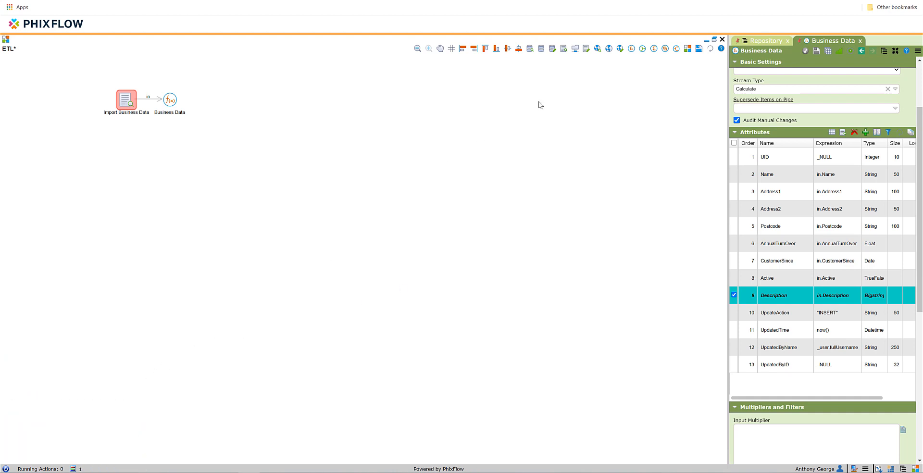
left_click(699, 48)
Review the imported records in the Business Data stream's default view, closing the view and the ETL model when done
mouse_move(166, 106)
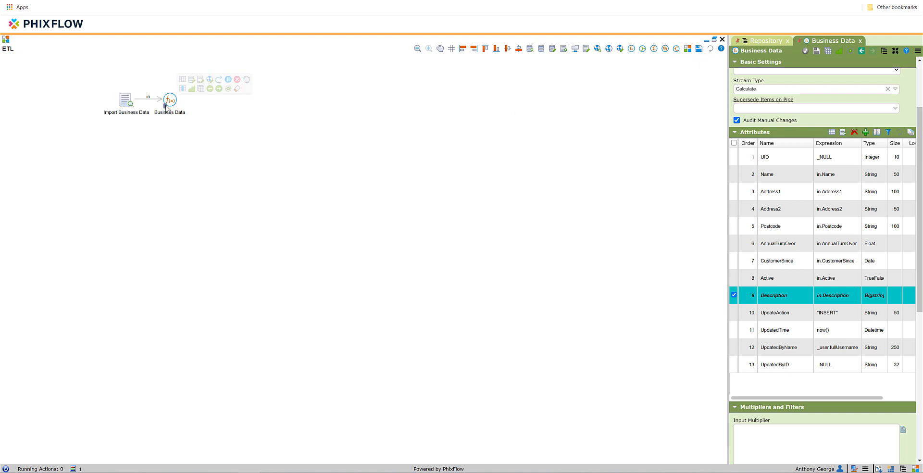
left_click(192, 90)
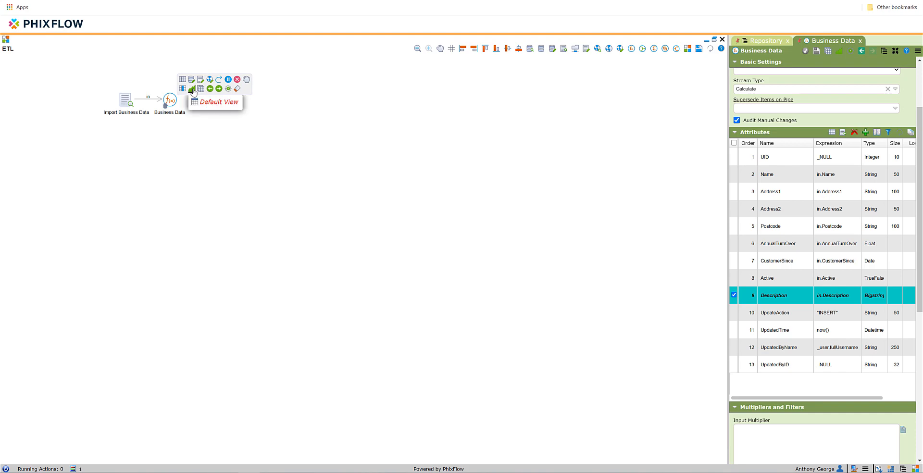
left_click(217, 102)
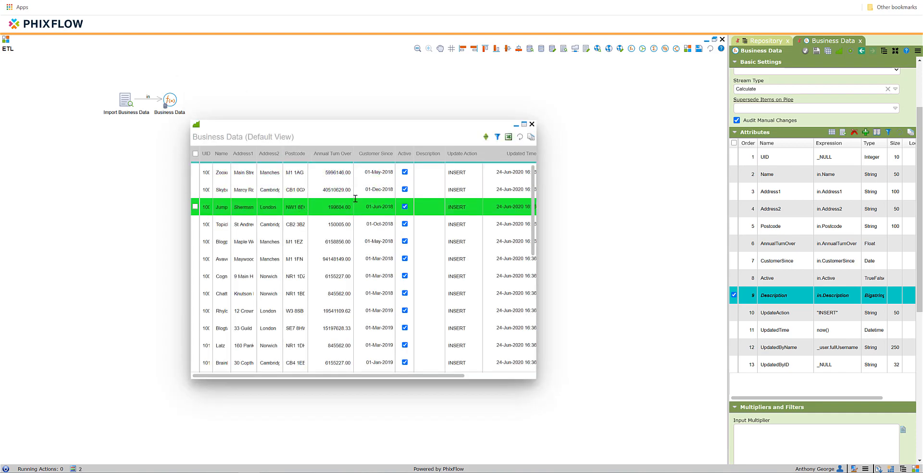
left_click(531, 124)
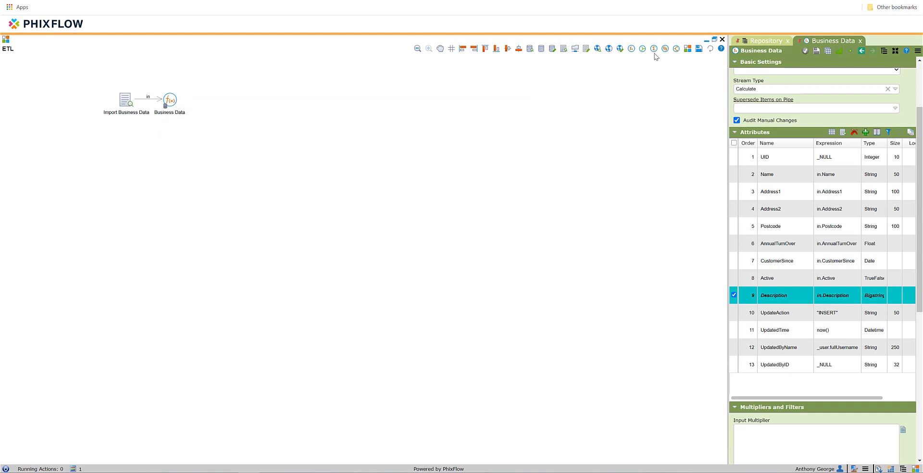
left_click(722, 40)
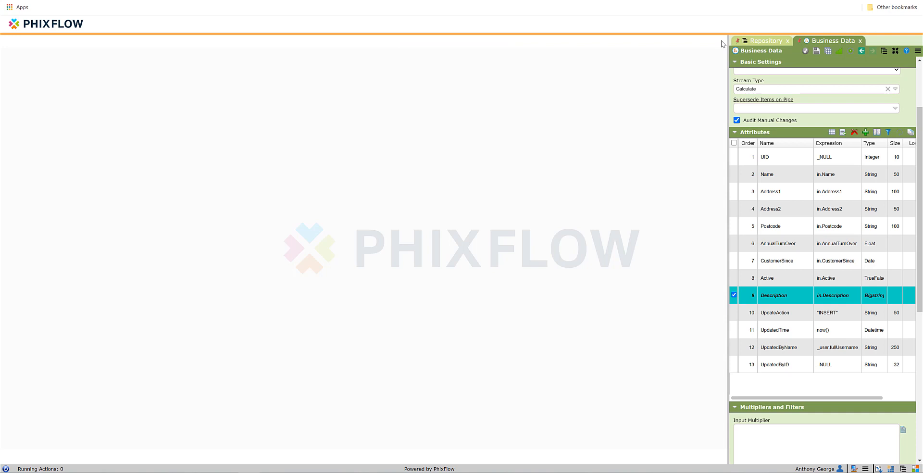
Create a dashboard named "Business Data" in the Demo Application, set it to open maximised and apply it
left_click(761, 42)
right_click(760, 154)
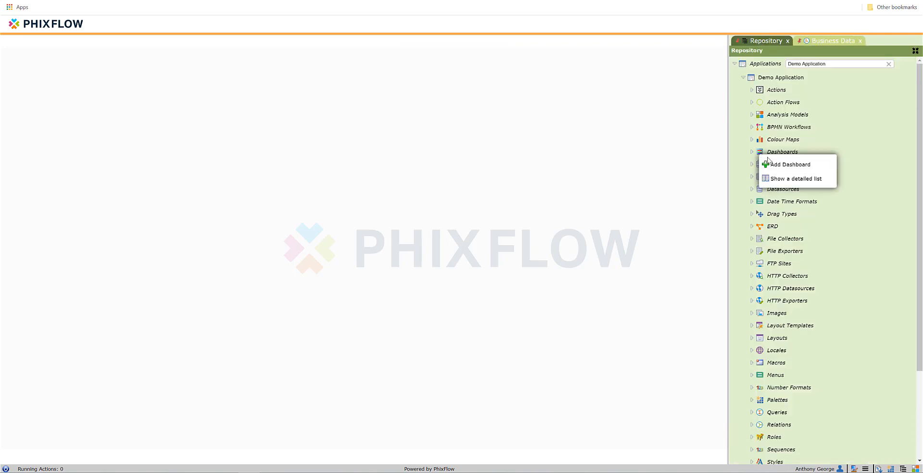
left_click(771, 162)
type("Busine")
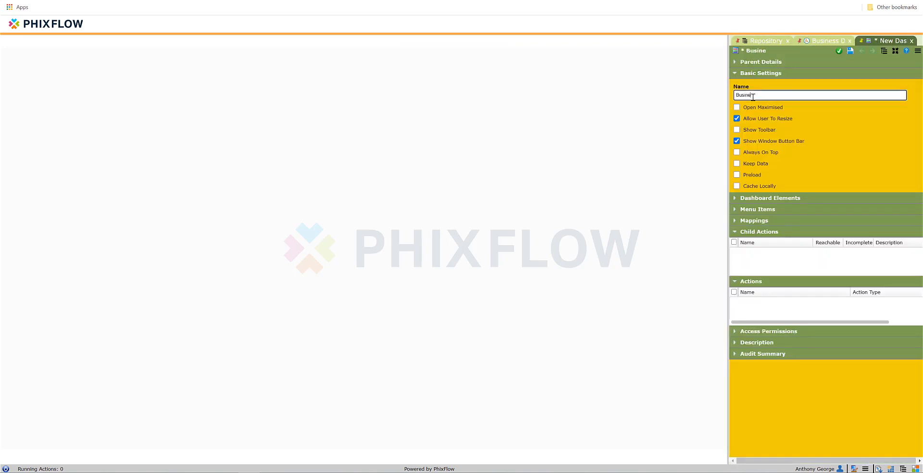
type("ss Data")
left_click(737, 107)
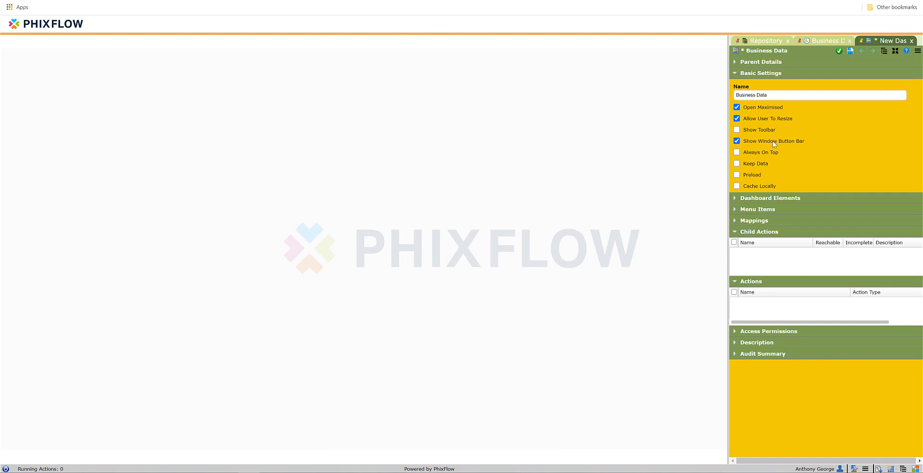
left_click(837, 51)
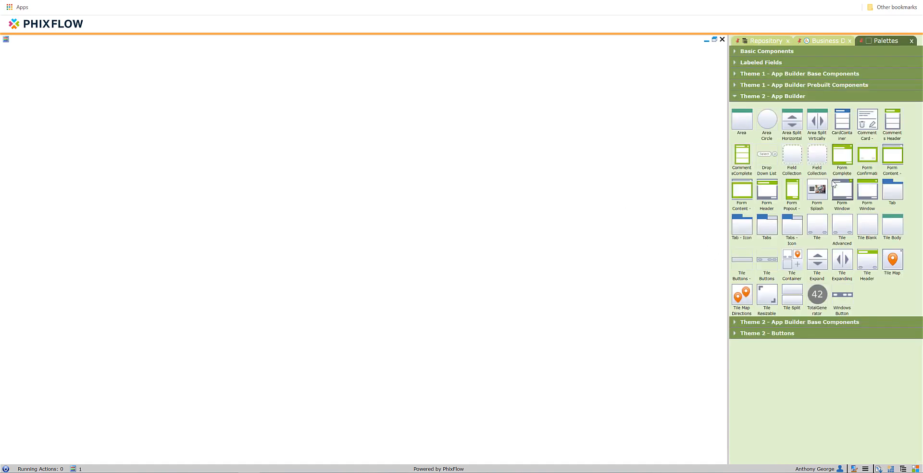
Add a Form Complete component from the Theme 2 App Builder set to the dashboard and name it "Business Data Form"
left_click_drag(843, 155, 441, 218)
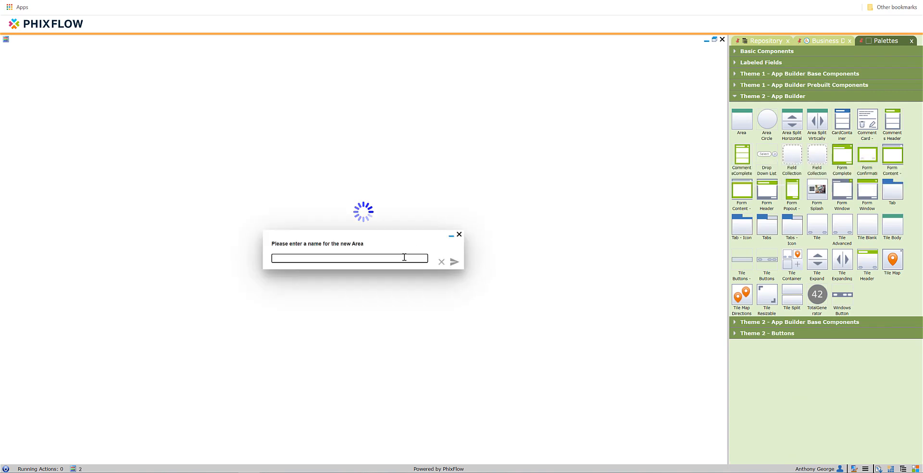
type("Business Data Form")
key("Return")
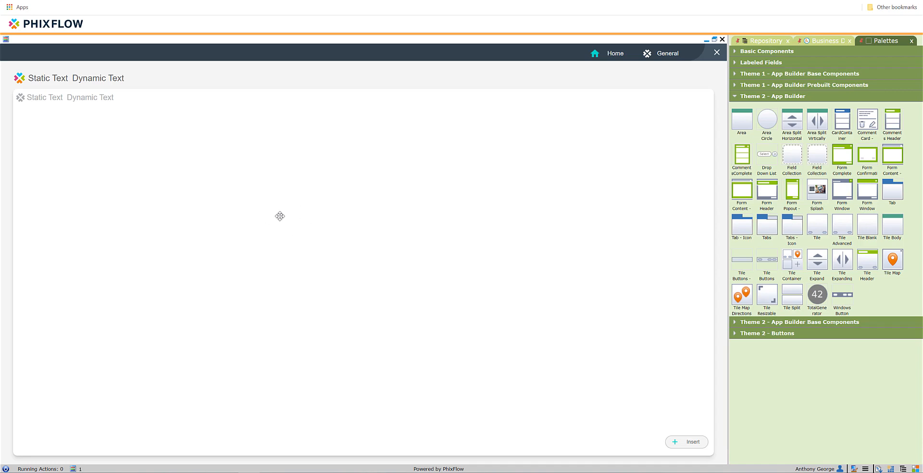
Dock the palettes beside the repository, locate the form's tile body in the repository tree and collapse the Tile branch
left_click_drag(885, 41, 669, 53)
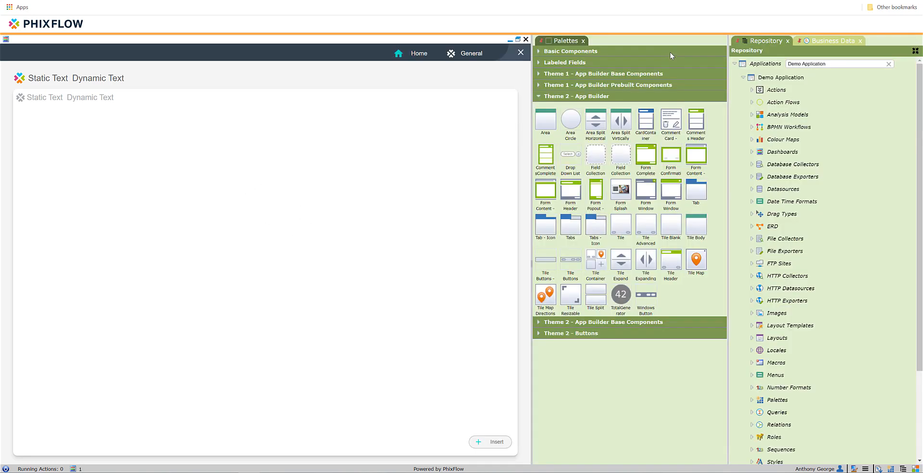
right_click(399, 163)
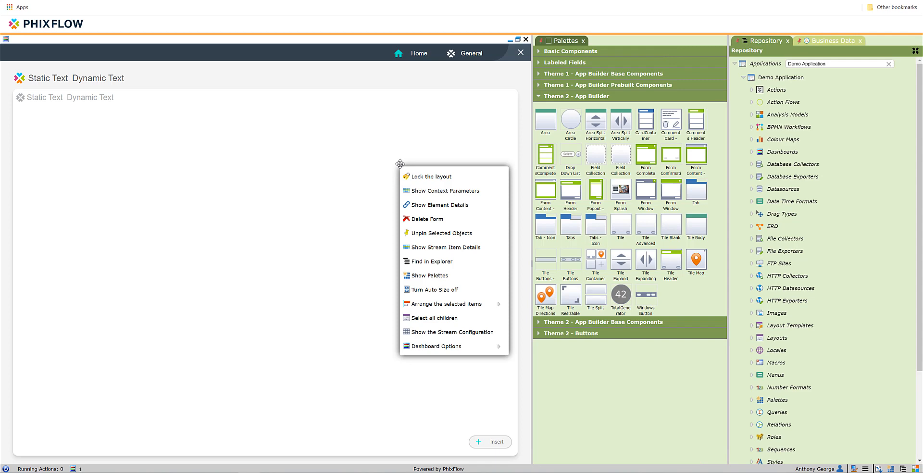
left_click(427, 261)
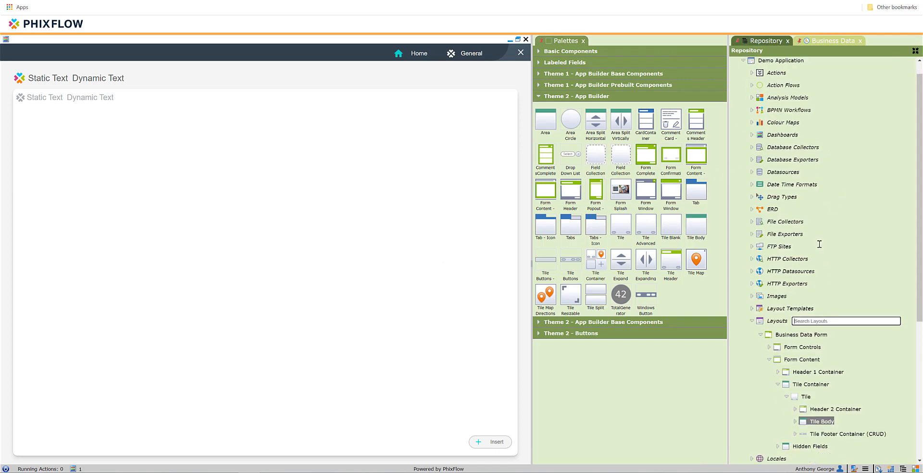
scroll(819, 244, "down", 3)
left_click(787, 241)
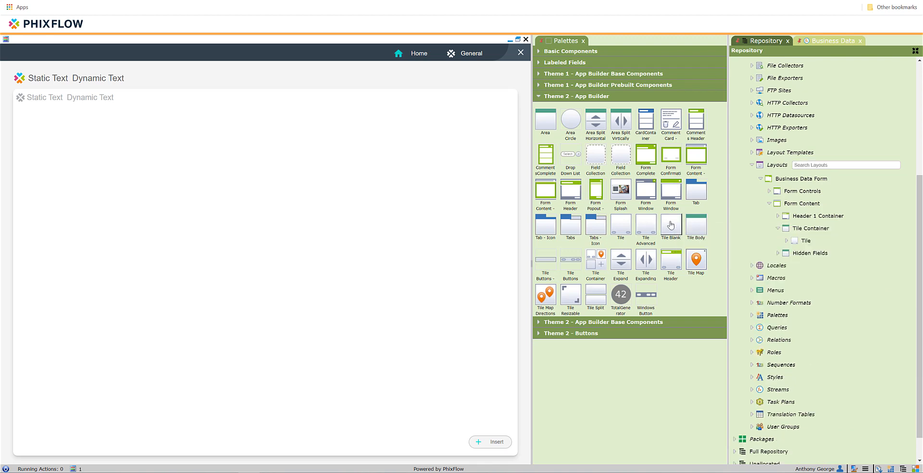
Add a Tile Blank named "Grid" to the form's Tile Container and order it before the existing Tile
left_click_drag(670, 224, 815, 235)
left_click_drag(816, 234, 812, 232)
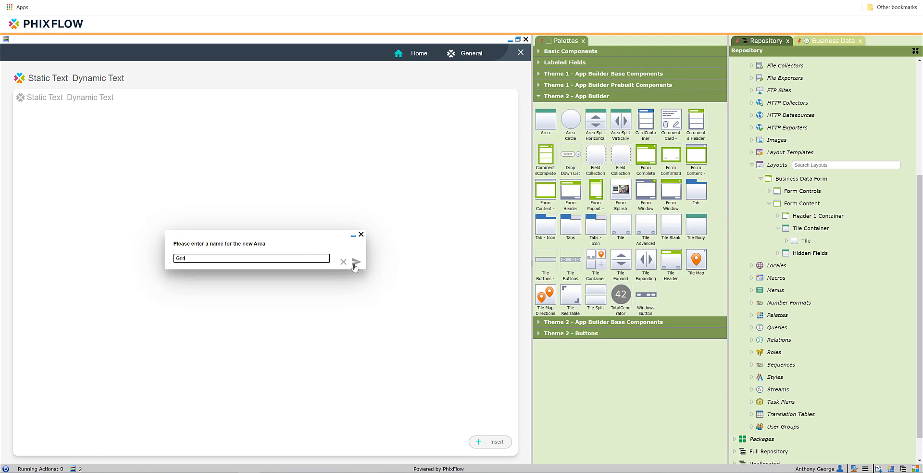
left_click(356, 262)
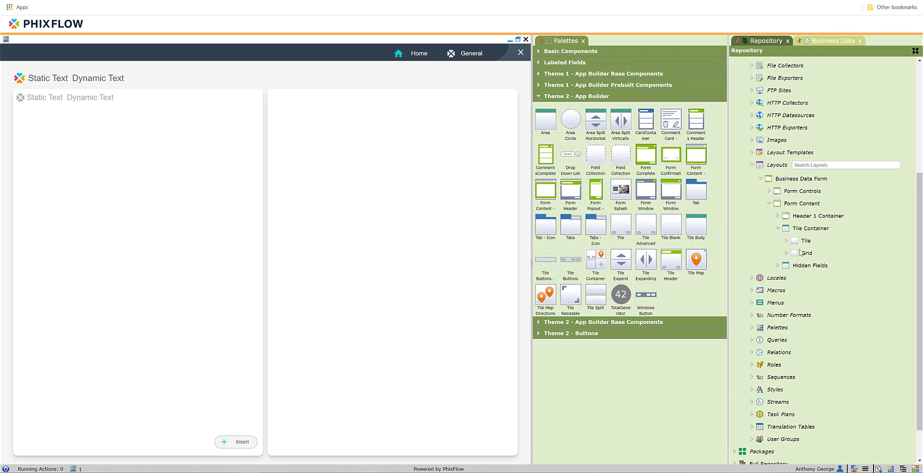
left_click_drag(796, 256, 798, 244)
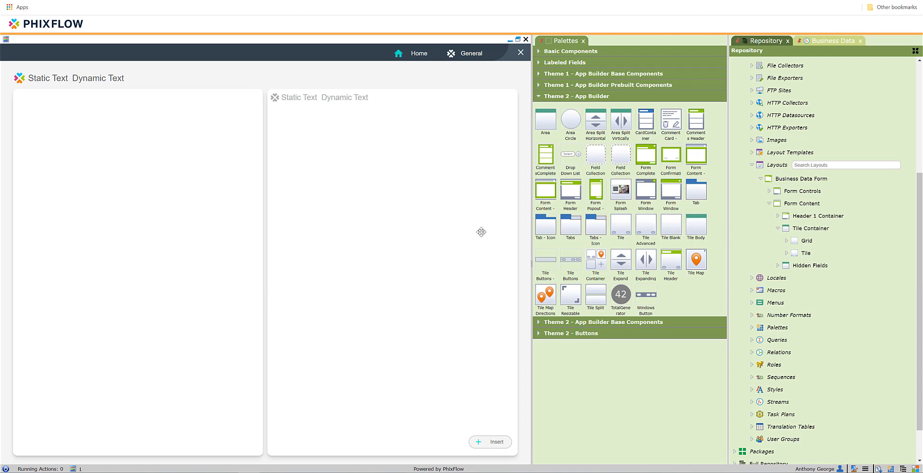
Set the Tile Container's direction to Column in its style settings and apply the change
double_click(794, 229)
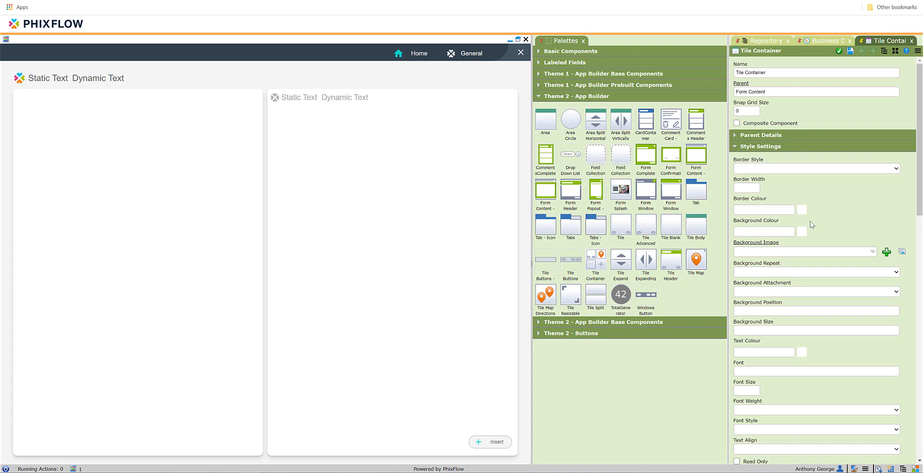
scroll(809, 222, "down", 5)
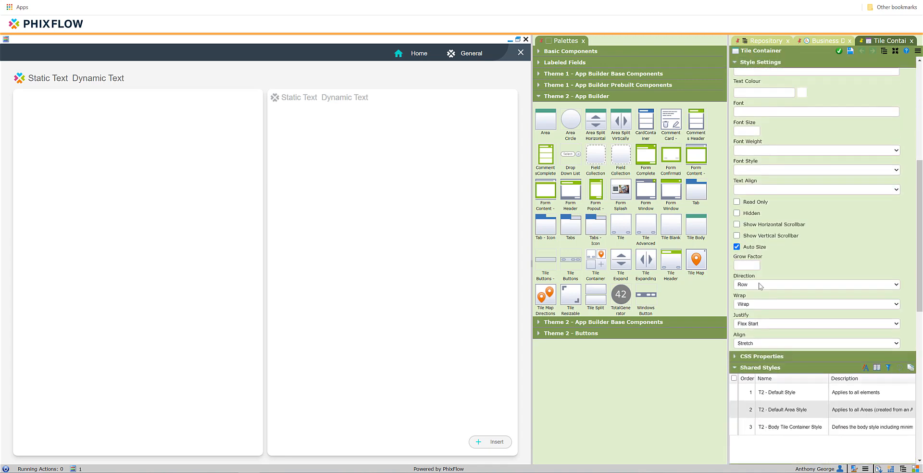
left_click(758, 284)
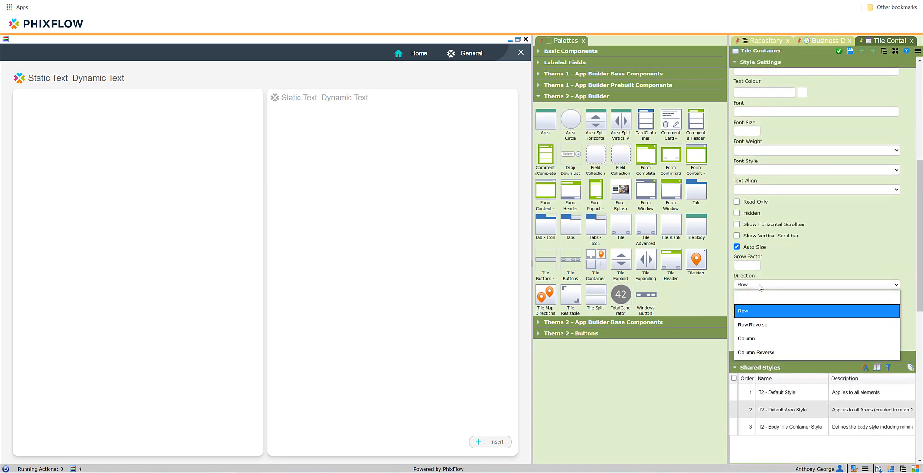
left_click(754, 339)
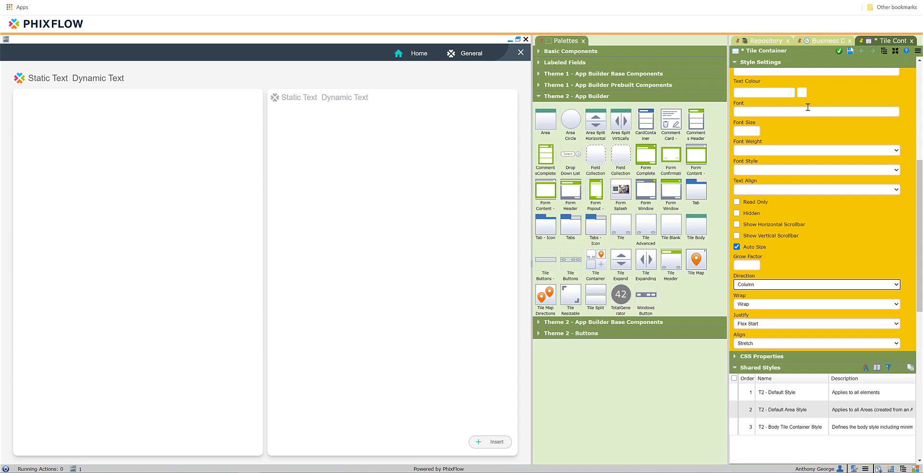
left_click(838, 52)
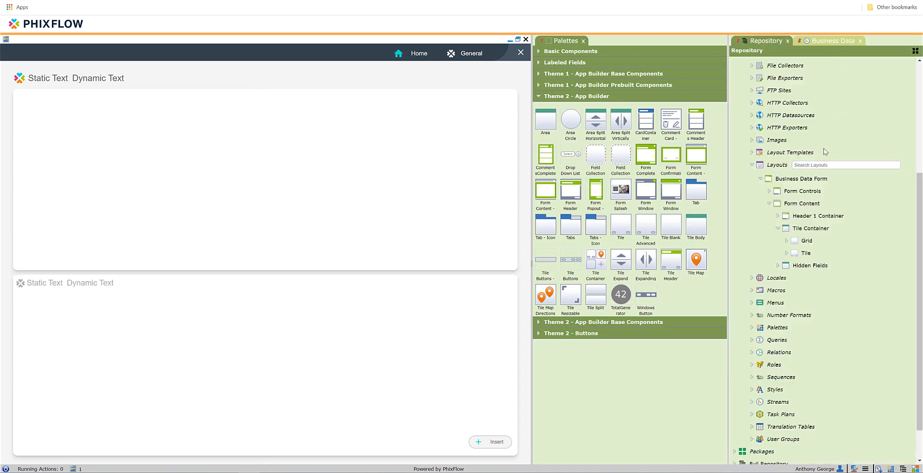
Open the Business Data dashboard's properties and add the dashboard to the application's header bar
left_click(245, 44)
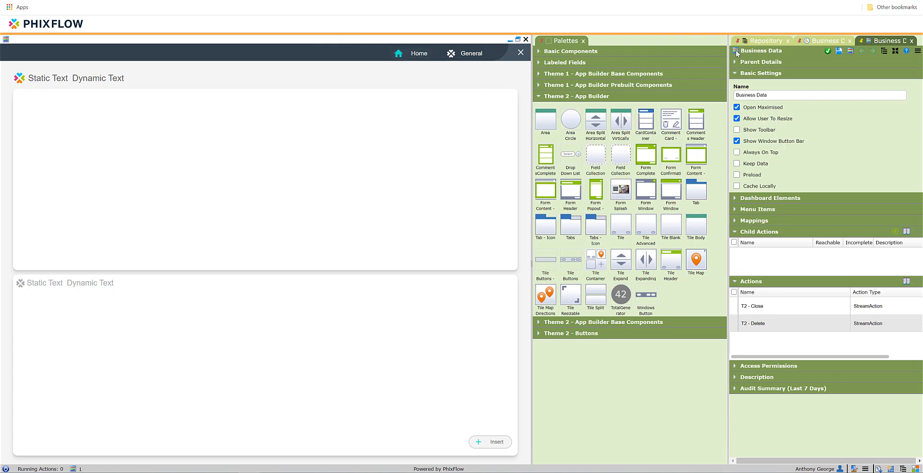
left_click_drag(735, 50, 878, 28)
Place the Business Data stream in the Grid tile as a Grid view
left_click(825, 40)
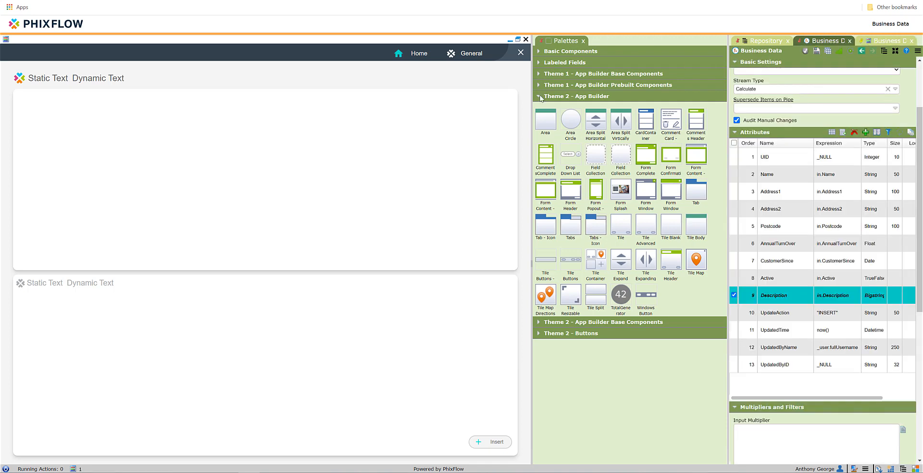
left_click_drag(540, 98, 252, 164)
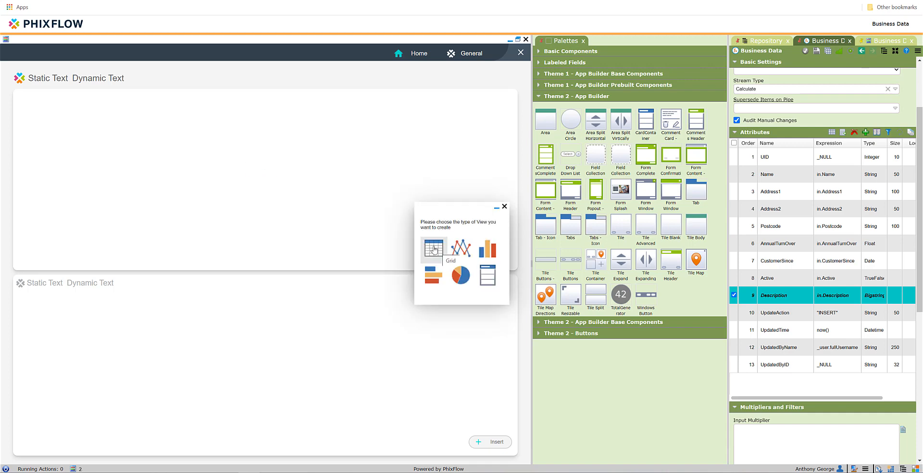
left_click(433, 249)
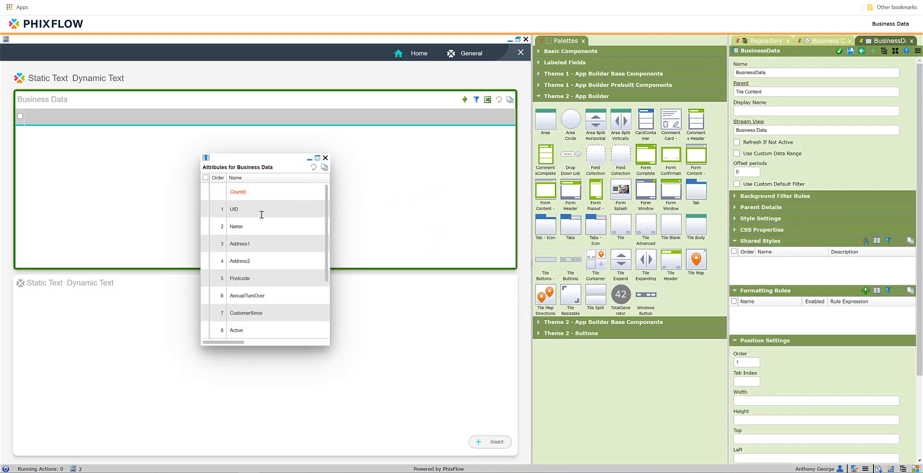
Add the stream attributes from UID through Active as columns of the Business Data grid and close the attribute list
left_click(218, 209)
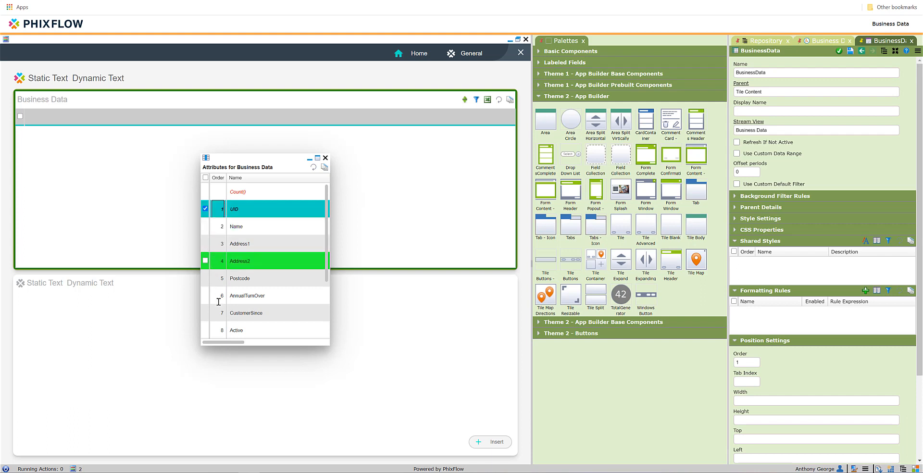
left_click(219, 329, "shift")
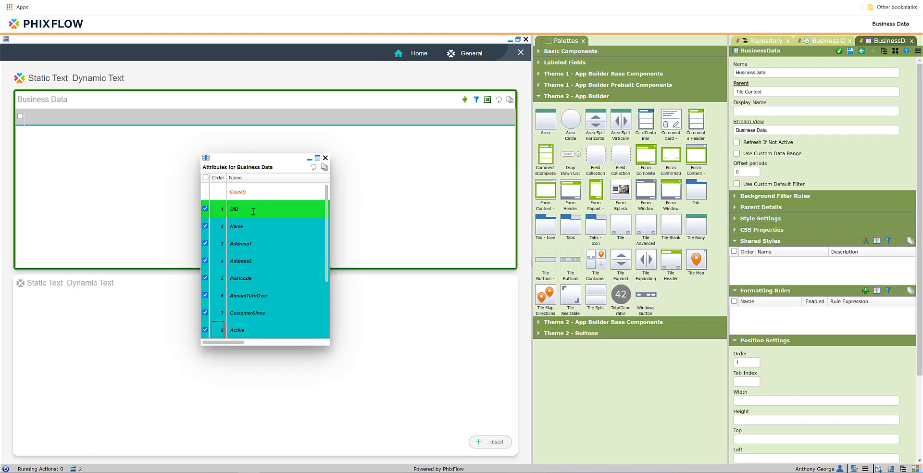
left_click_drag(391, 144, 428, 115)
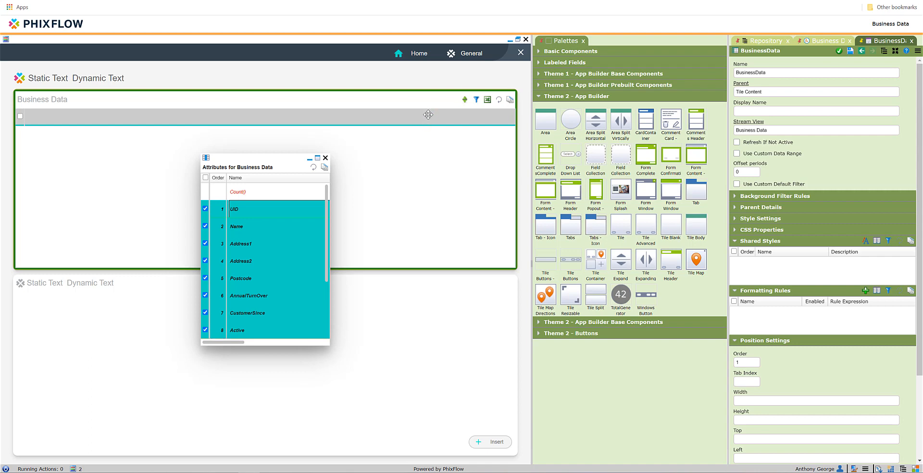
left_click(325, 157)
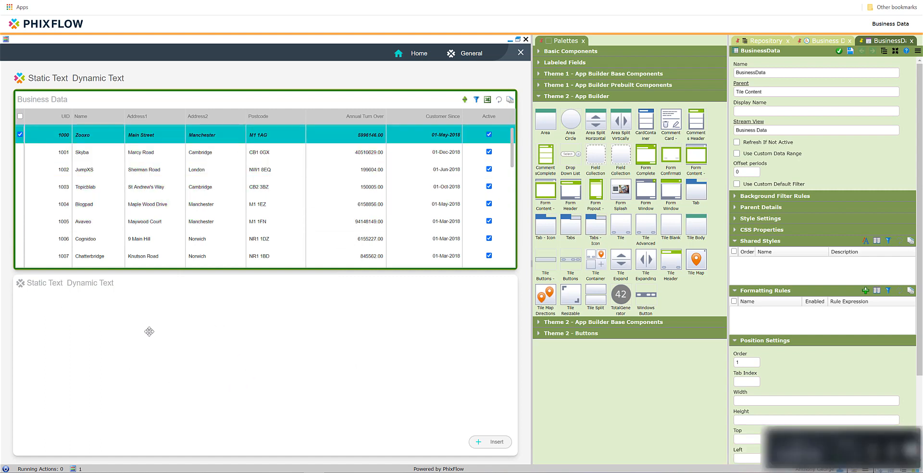
Delete the static text component from the header of the tile below the grid, confirming the deletion
left_click(43, 281)
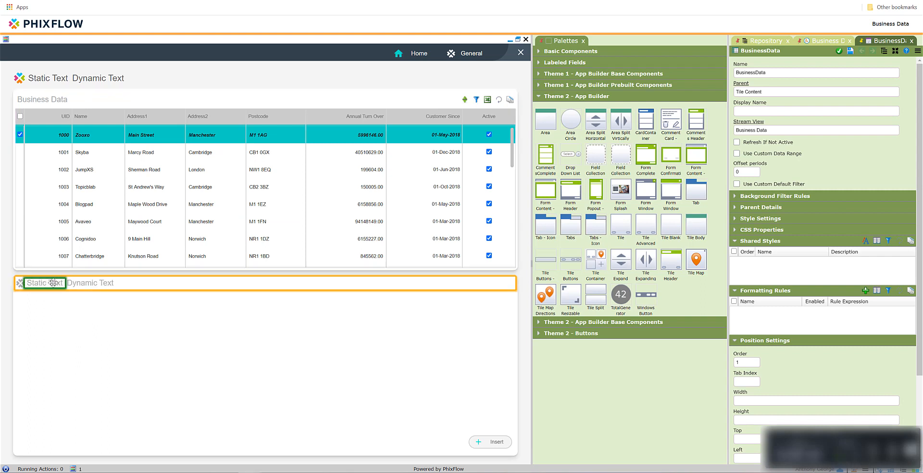
right_click(48, 283)
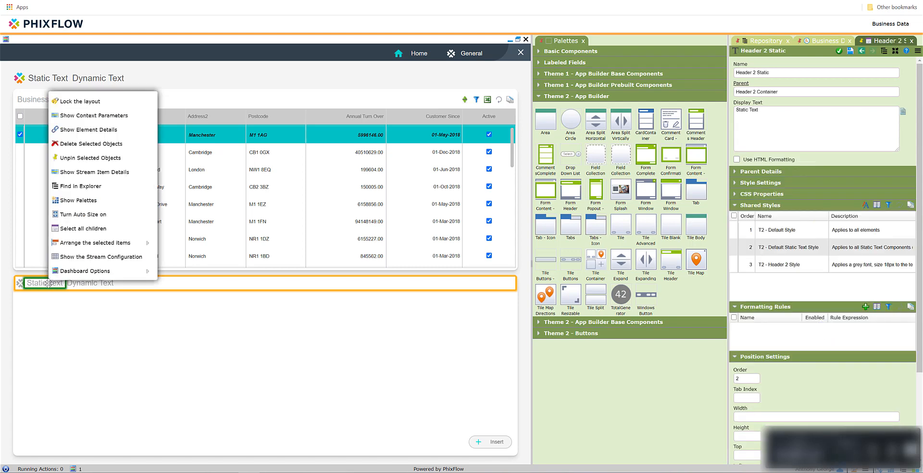
left_click(97, 144)
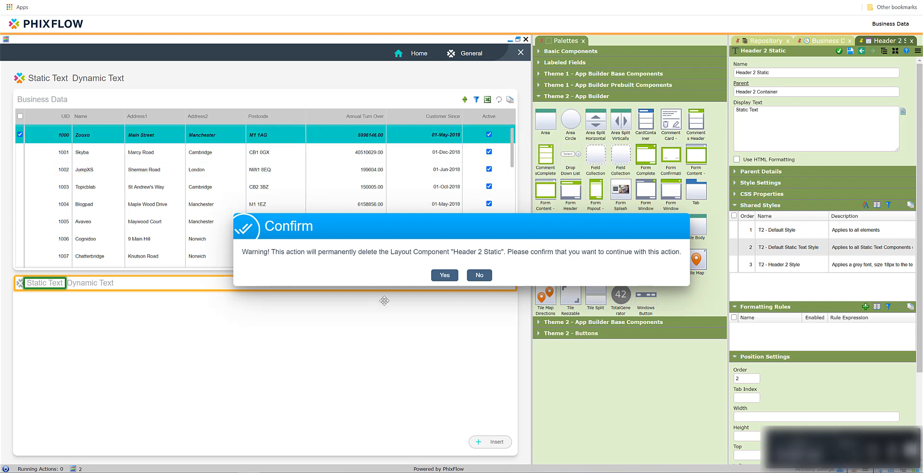
left_click(438, 275)
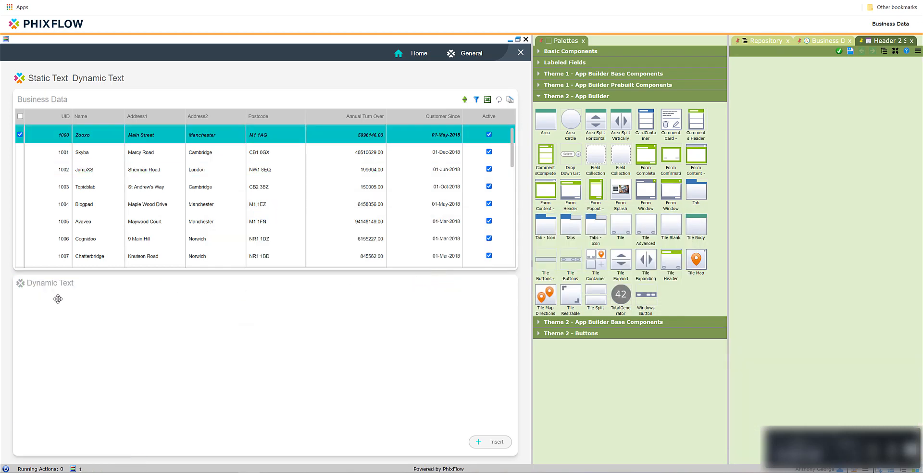
Rename the dynamic text component in the lower tile's header to "Name" and apply the change
left_click(44, 282)
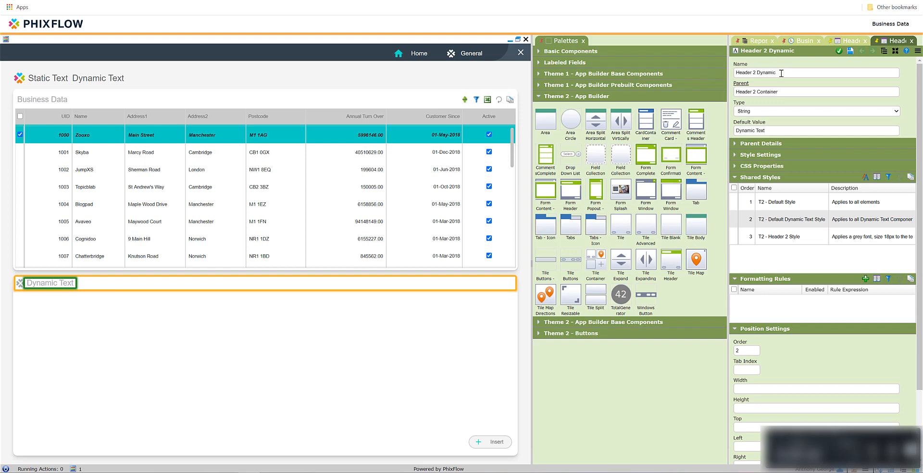
left_click_drag(781, 73, 731, 74)
type("Name")
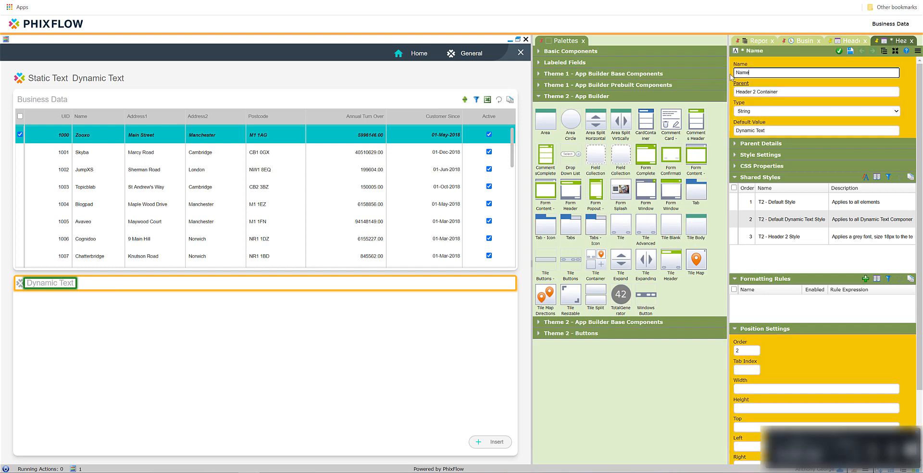
left_click(838, 51)
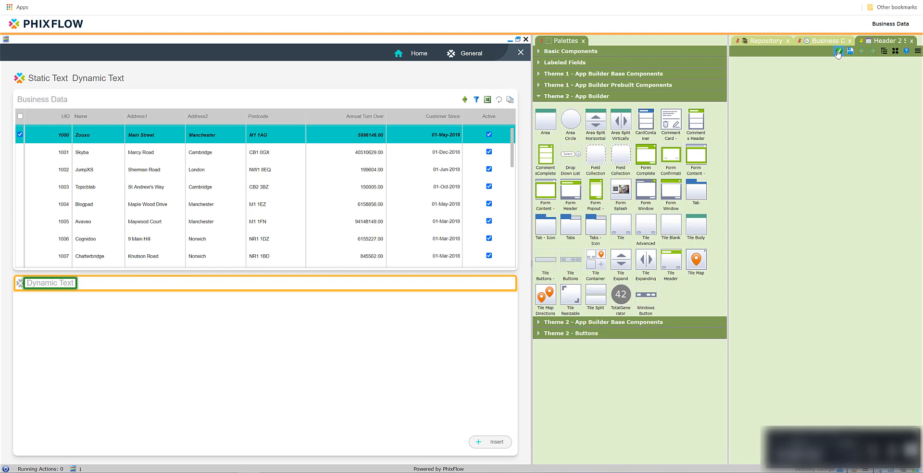
Add a fixed-width field collection named "Column 1" to the body of the tile below the grid
left_click_drag(606, 182, 113, 332)
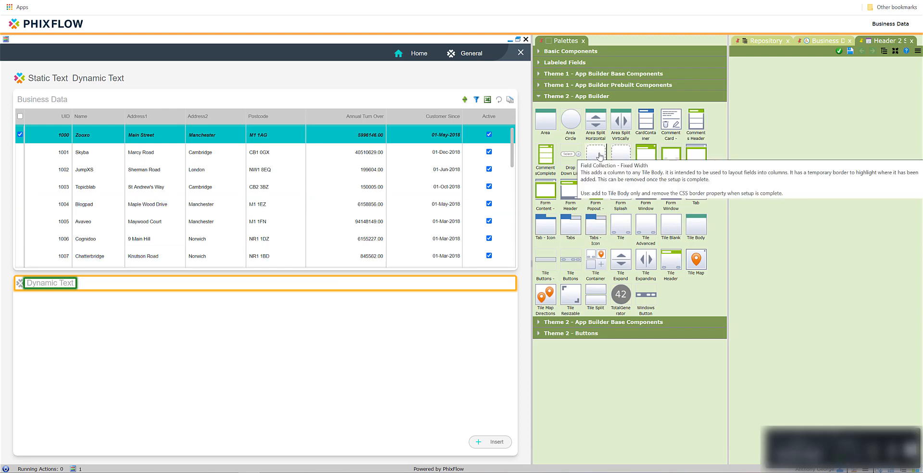
left_click_drag(596, 153, 67, 357)
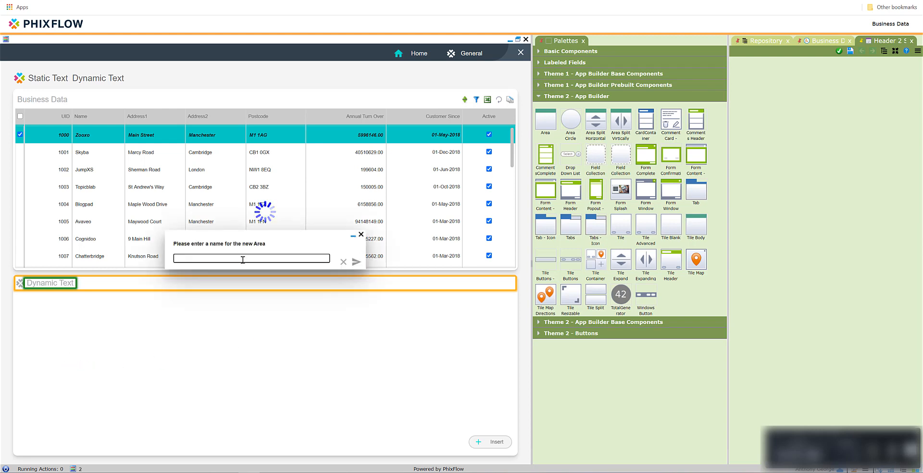
type("Column 1")
key("Return")
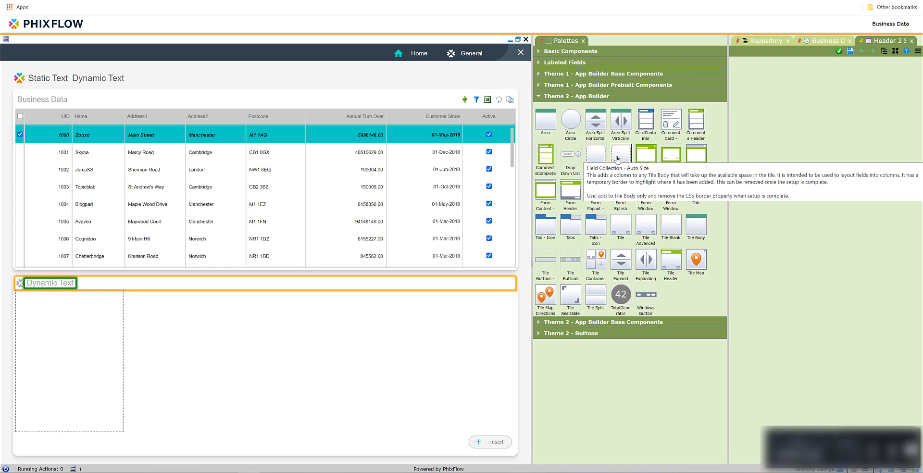
Add an auto-size field collection named "Column 2" beside Column 1 in the lower tile's body
left_click_drag(618, 160, 317, 344)
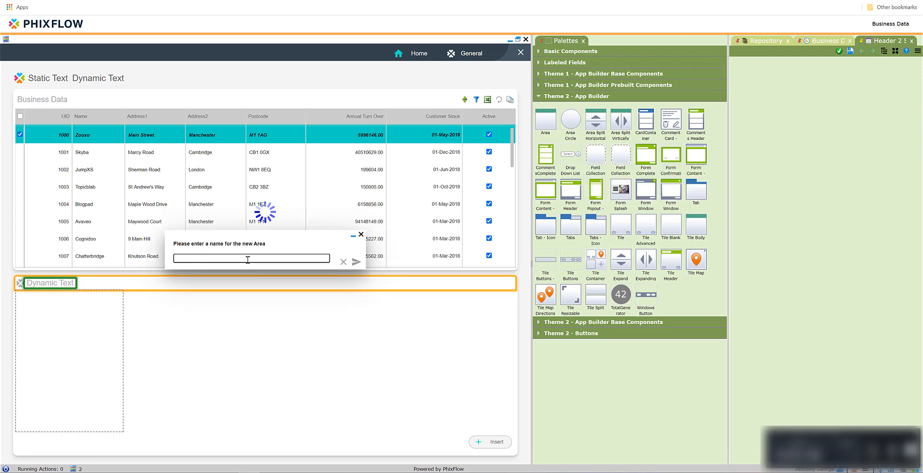
type("Column2")
key("Return")
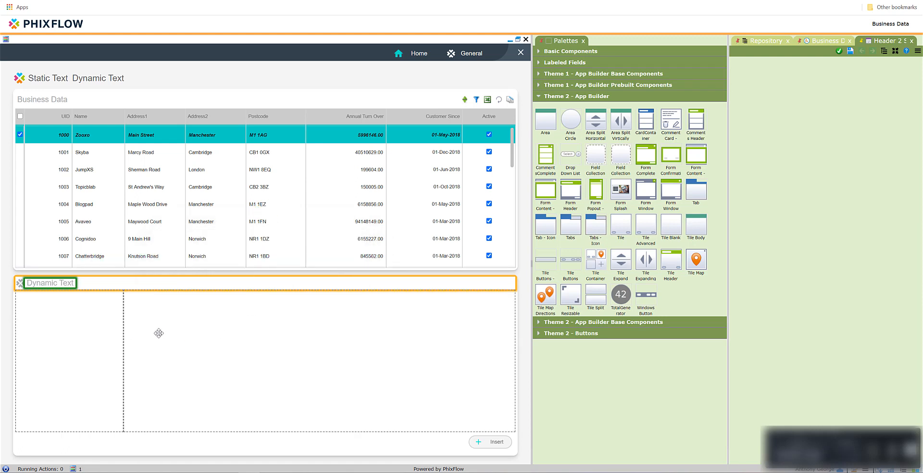
Place the Business Data attributes UID through Active as fields in Column 1 and the Description attribute in Column 2
left_click(821, 42)
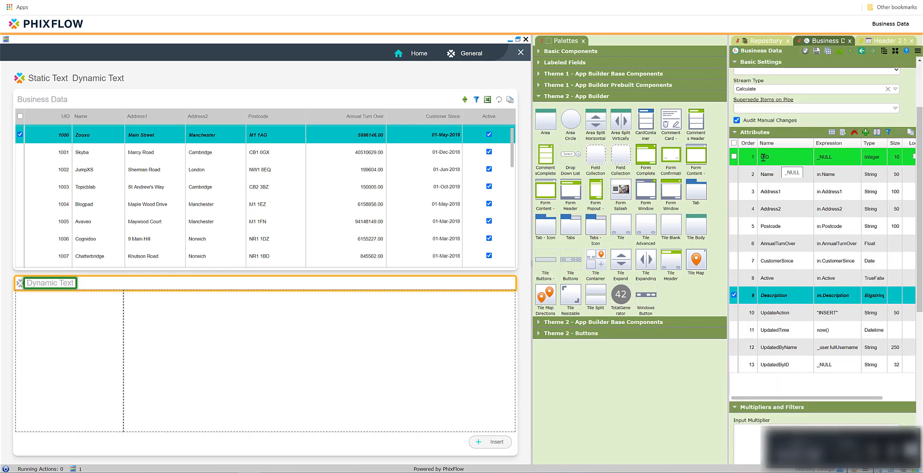
left_click(734, 158)
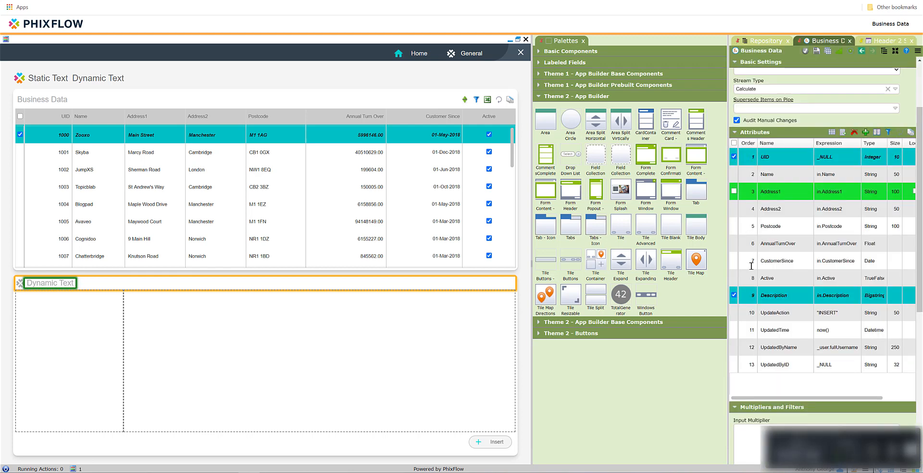
left_click(749, 278, "shift")
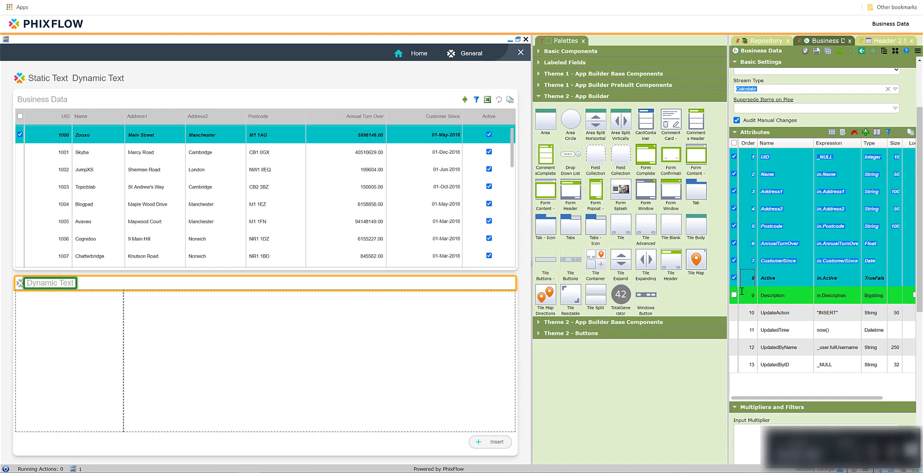
left_click_drag(648, 208, 70, 332)
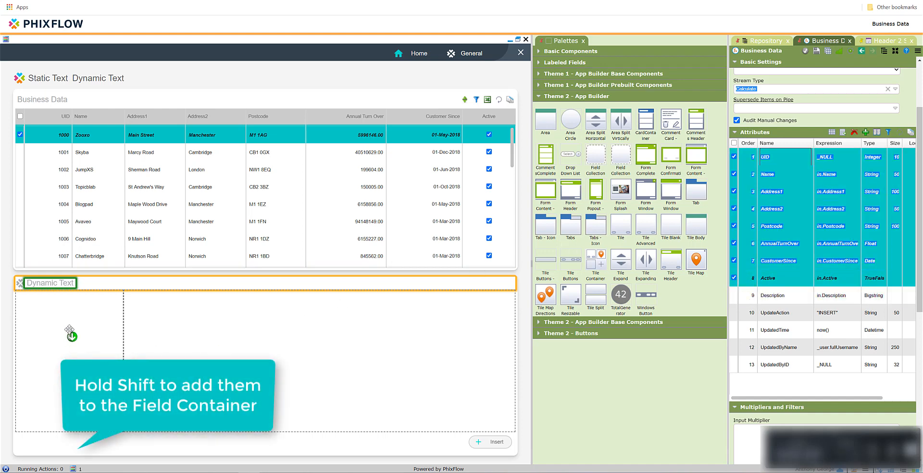
left_click(446, 275)
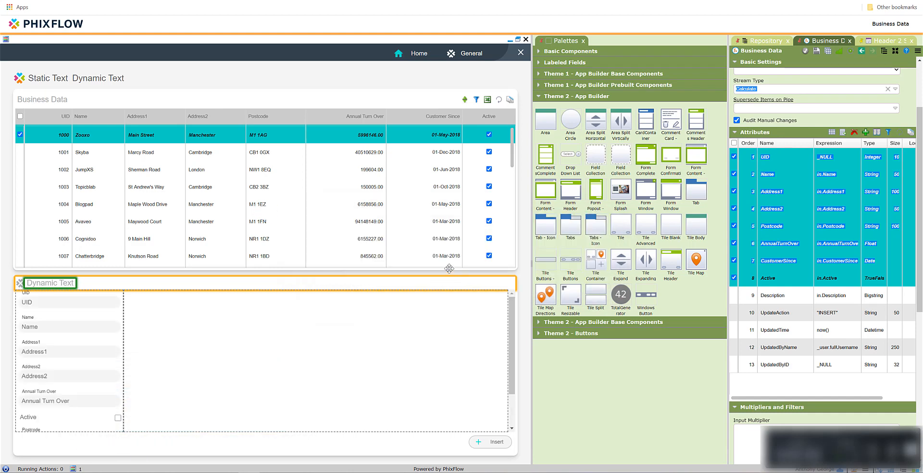
left_click(783, 295)
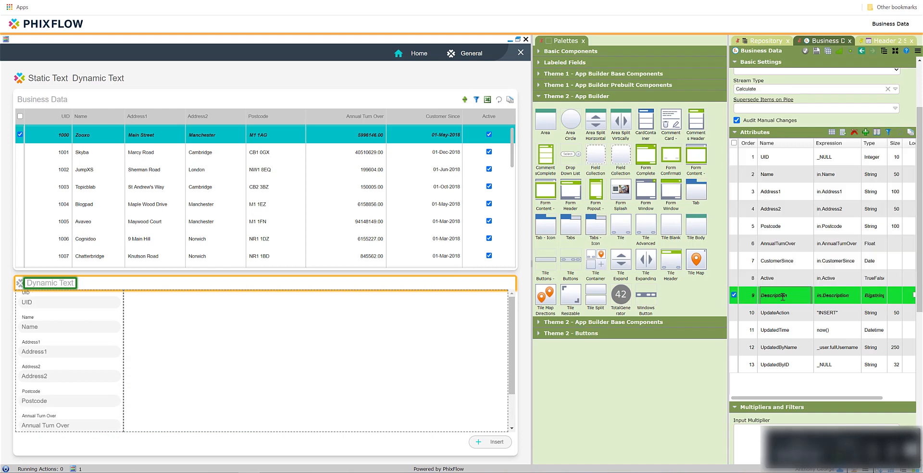
left_click_drag(792, 295, 250, 333)
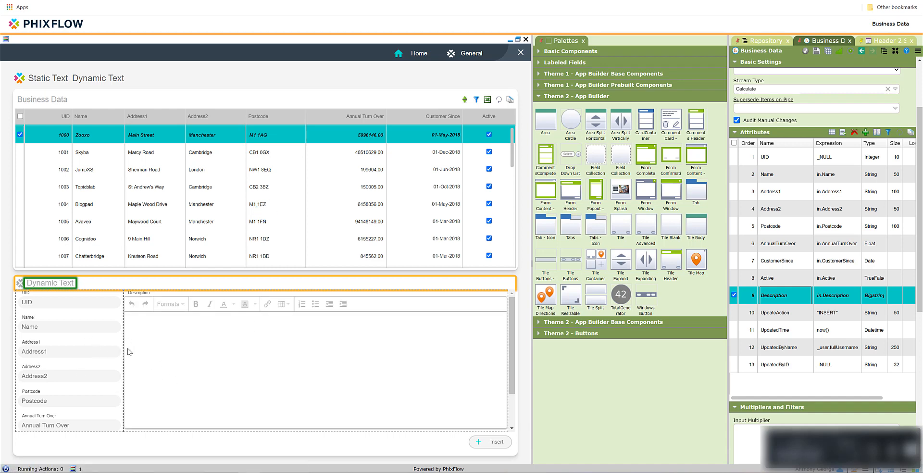
Delete the UID field from Column 1 of the lower tile, confirming the deletion
left_click(72, 295)
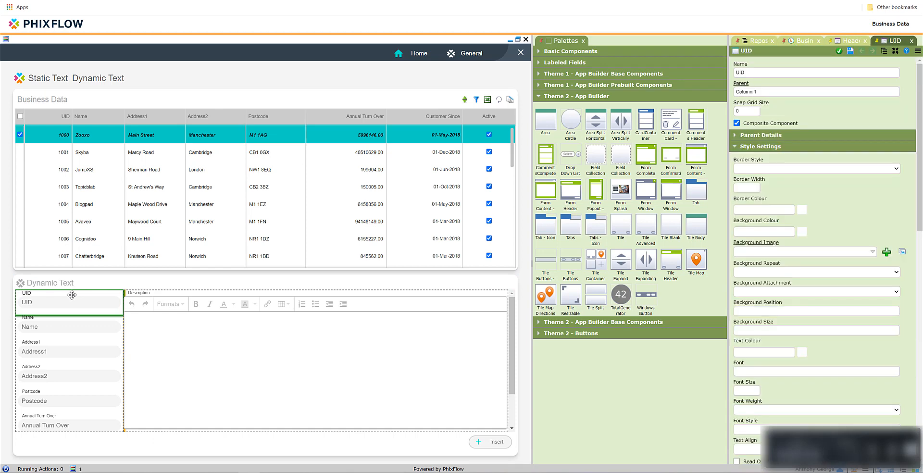
right_click(72, 295)
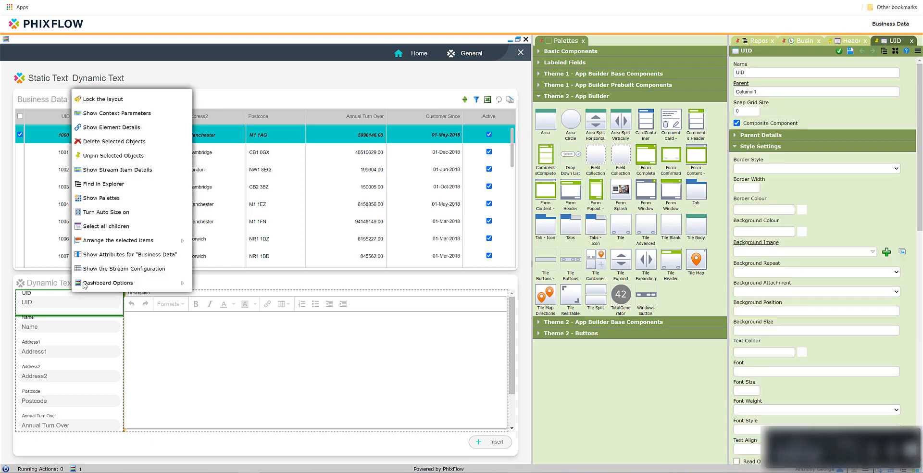
left_click(102, 144)
left_click(444, 275)
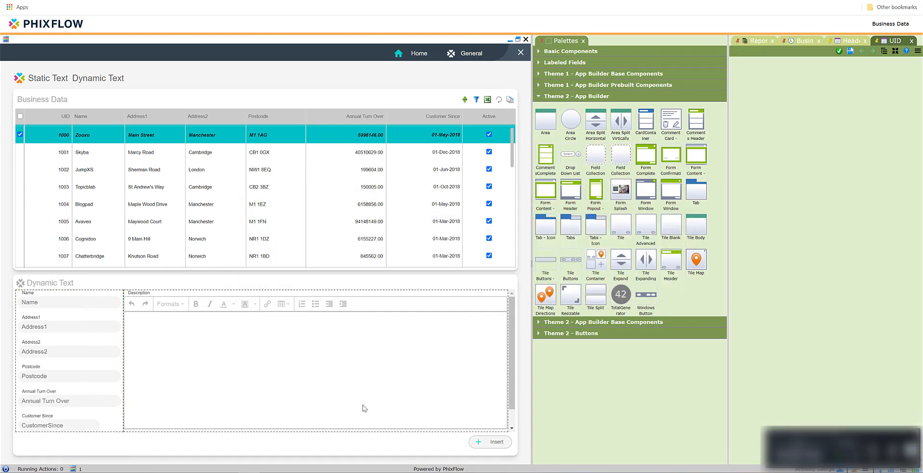
Locate the lower tile's Description field in the repository tree and open the properties of the Tile Body containing it
scroll(513, 350, "down", 2)
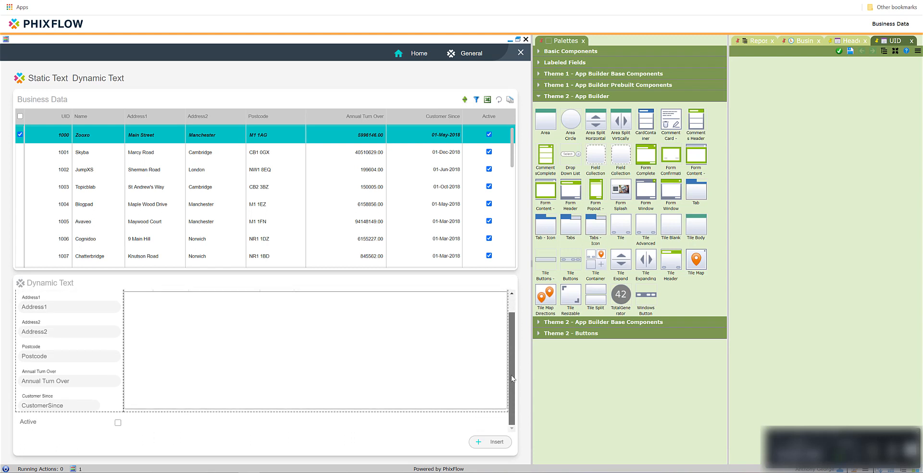
scroll(513, 352, "up", 2)
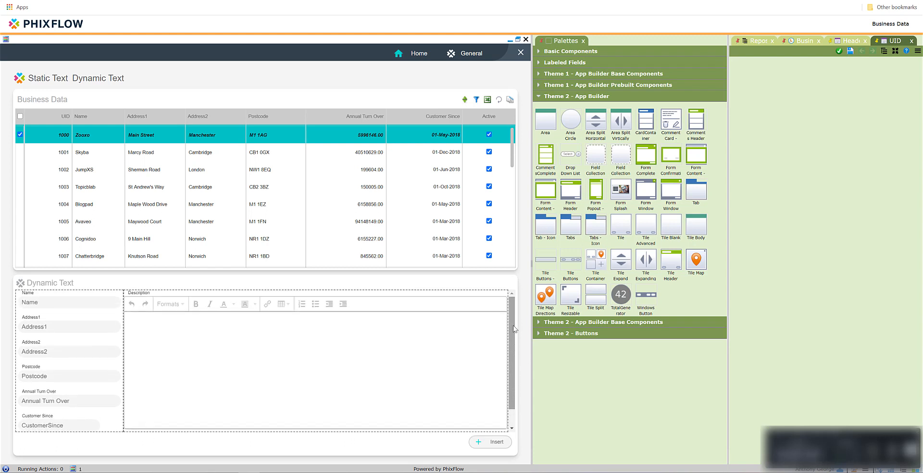
left_click_drag(513, 310, 515, 350)
scroll(514, 332, "up", 2)
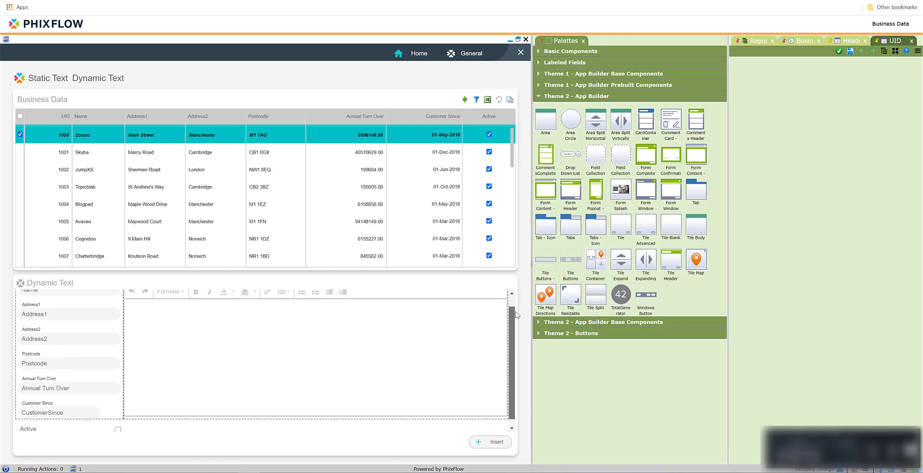
left_click(405, 381)
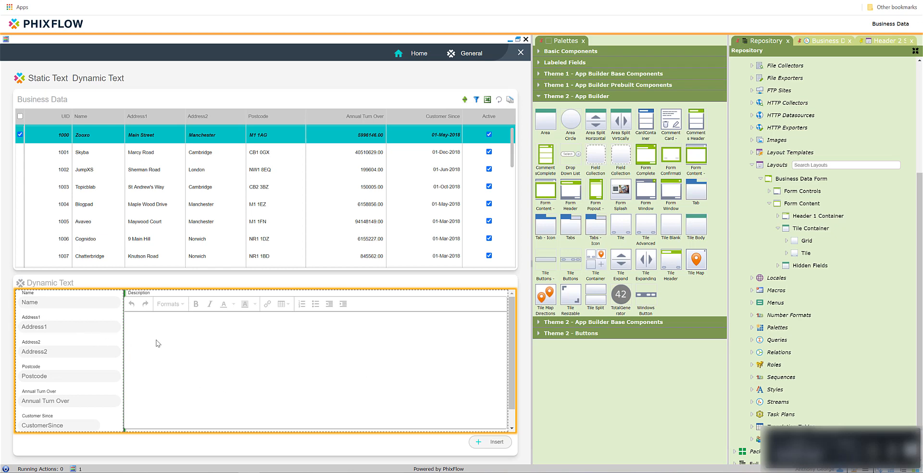
right_click(168, 287)
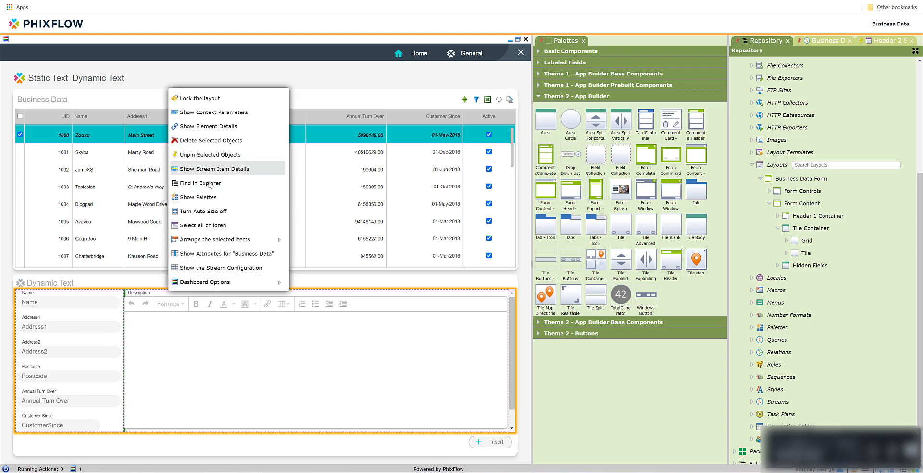
left_click(210, 183)
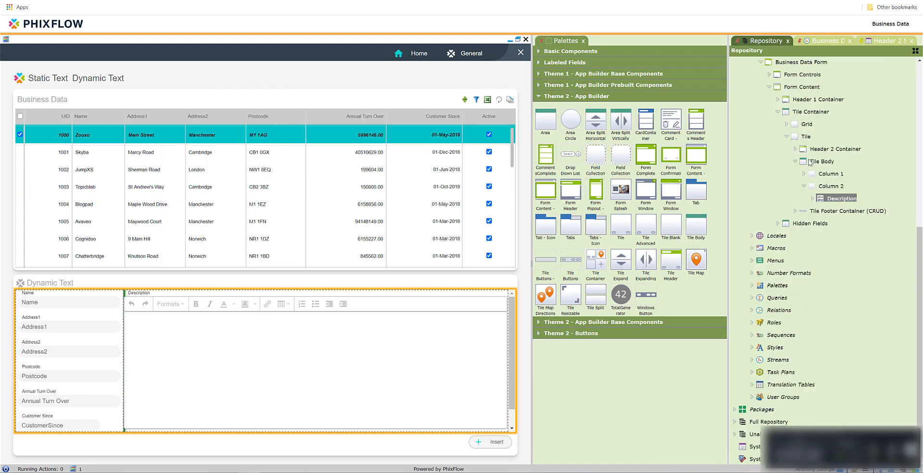
left_click(817, 161)
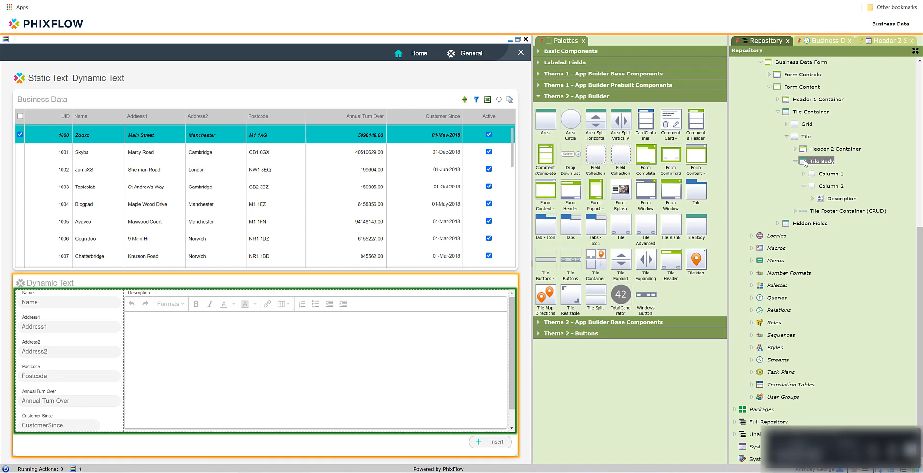
double_click(805, 163)
Turn off Auto Size in the Tile Body's style settings and save the change
scroll(757, 293, "down", 10)
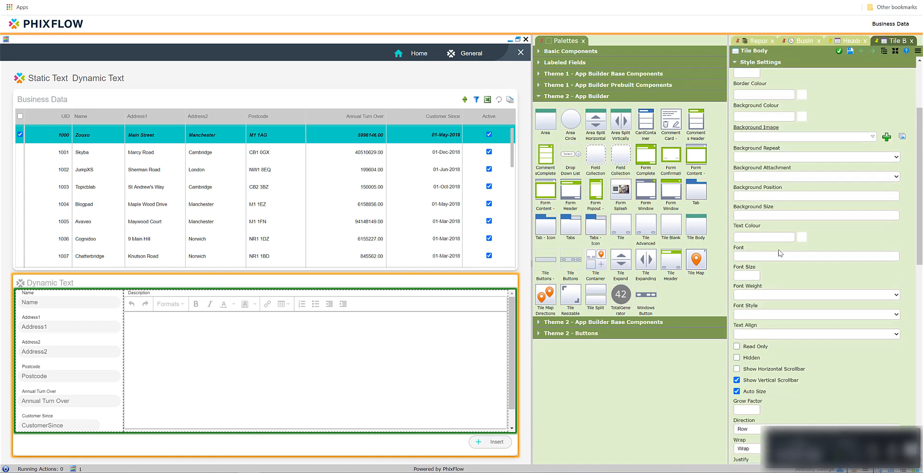
left_click(736, 290)
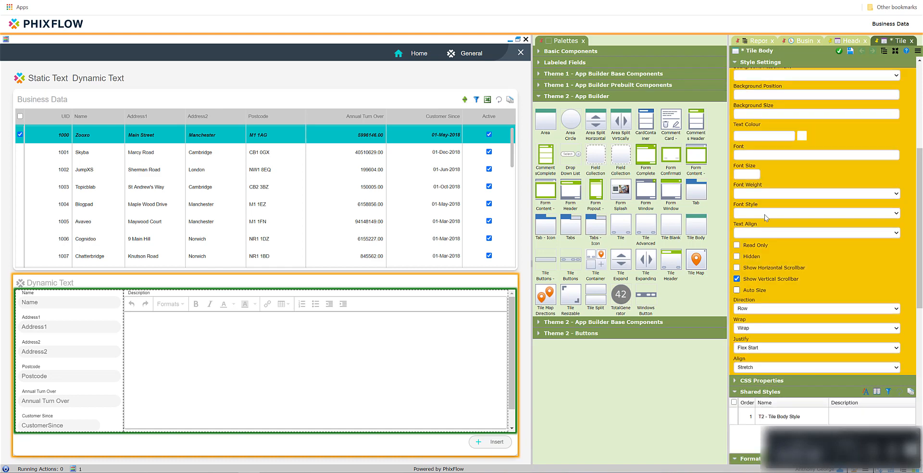
left_click(850, 50)
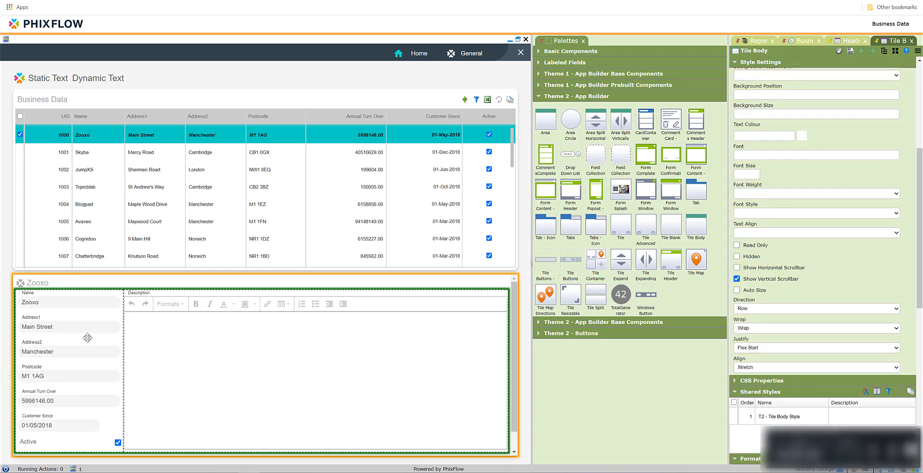
Open the lower tile's position settings at its height value
scroll(462, 422, "down", 1)
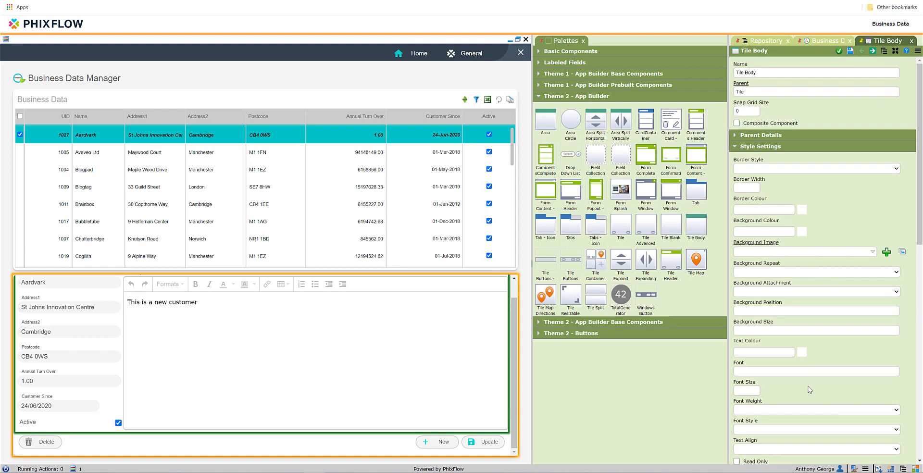
left_click(488, 456)
scroll(920, 344, "down", 10)
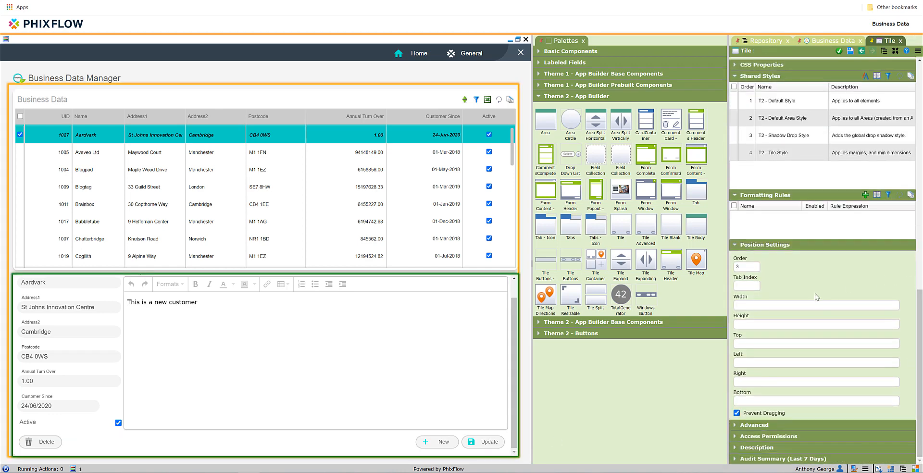
left_click(760, 324)
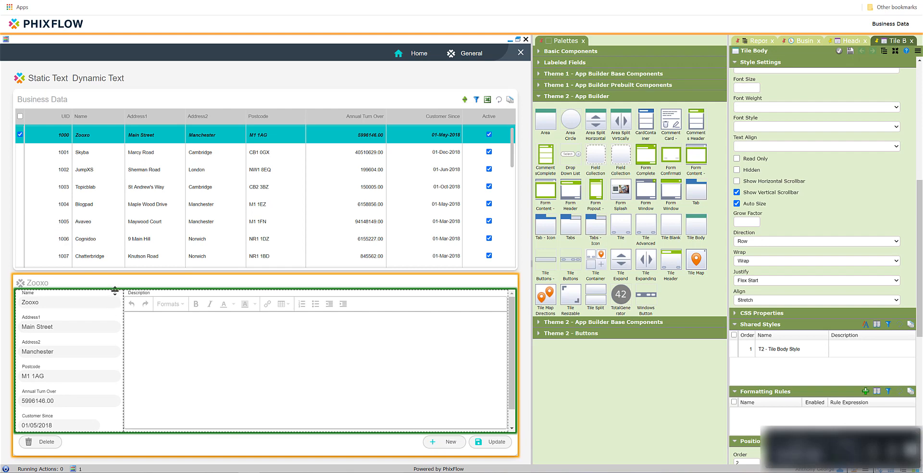
Delete the border CSS property from Column 1 of the Tile Body, confirming the deletion
left_click(760, 42)
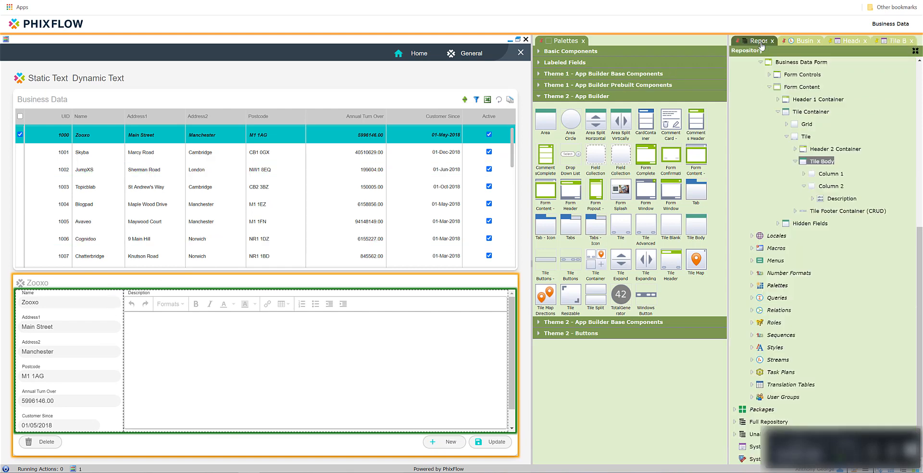
double_click(812, 176)
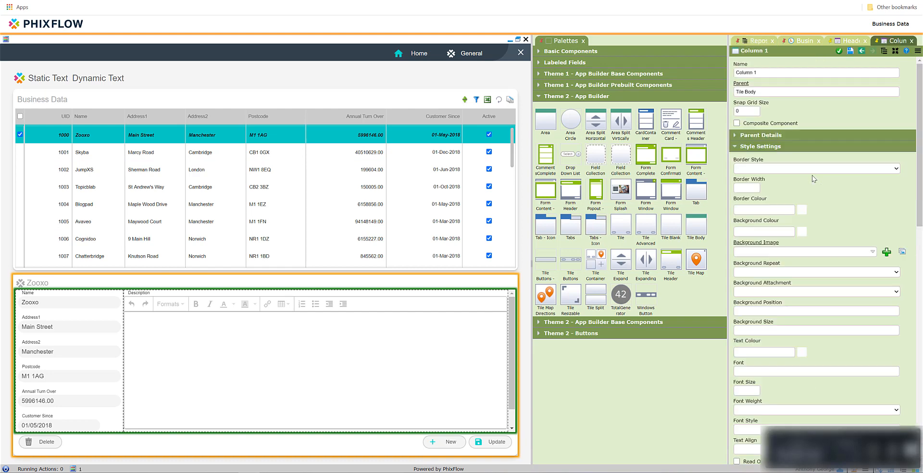
scroll(788, 197, "down", 5)
scroll(767, 210, "down", 3)
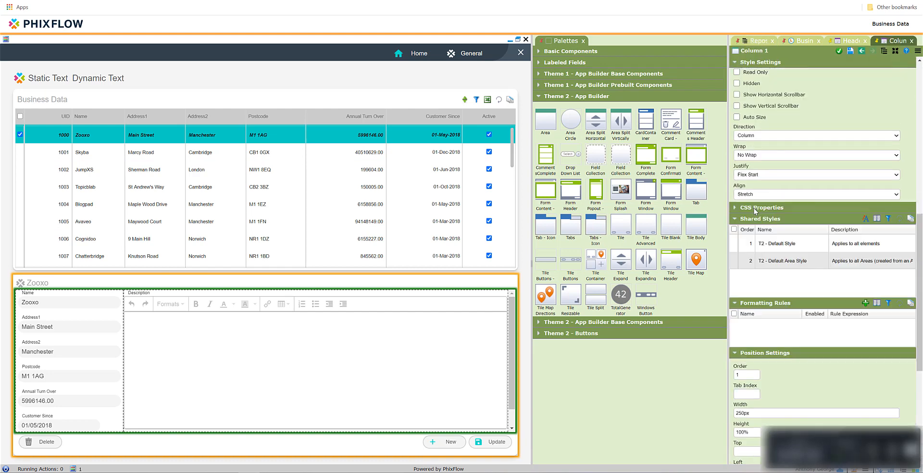
left_click(735, 207)
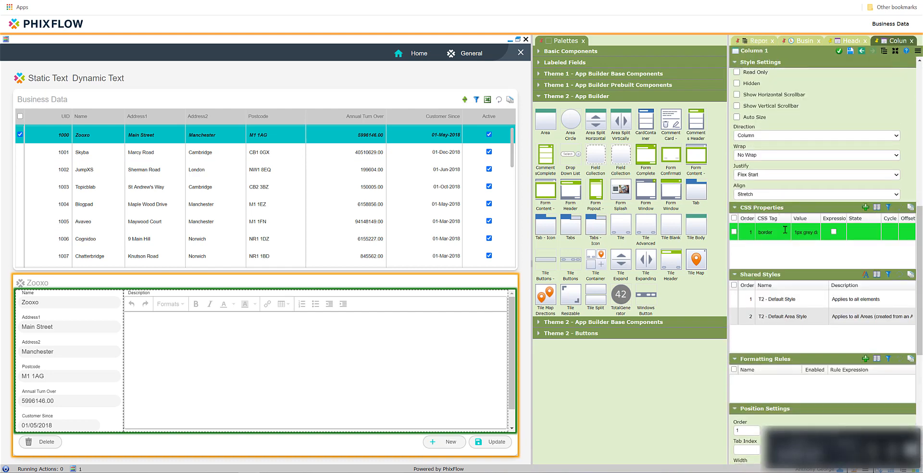
left_click(734, 232)
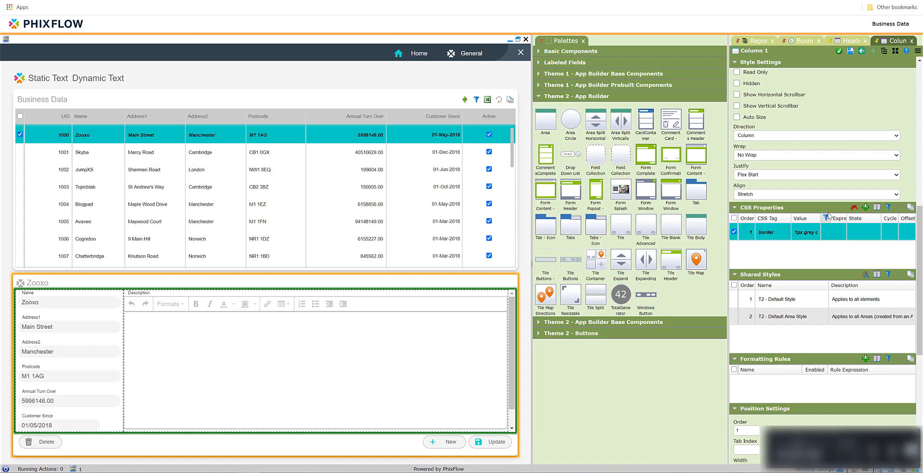
left_click(853, 208)
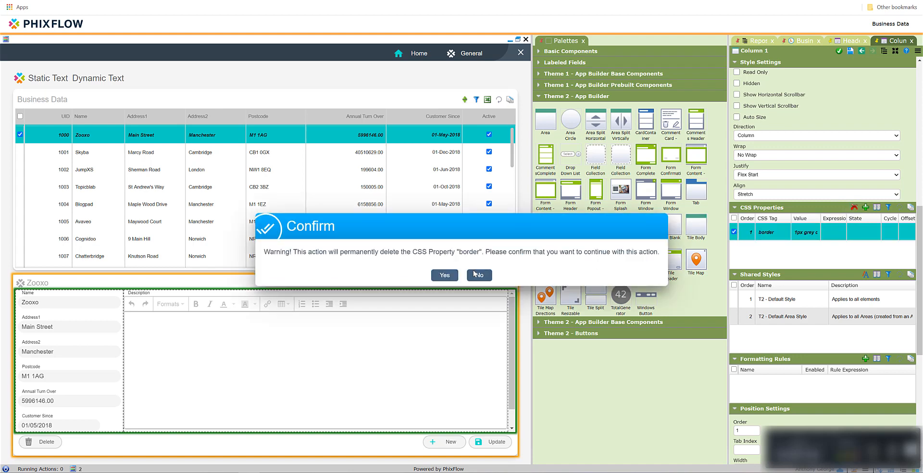
left_click(444, 276)
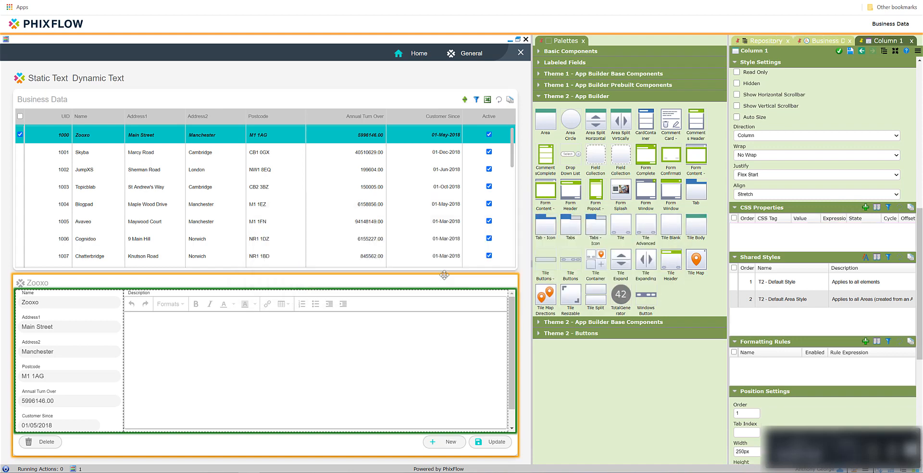
Delete the border CSS property from Column 2 of the lower tile's Tile Body
left_click(766, 42)
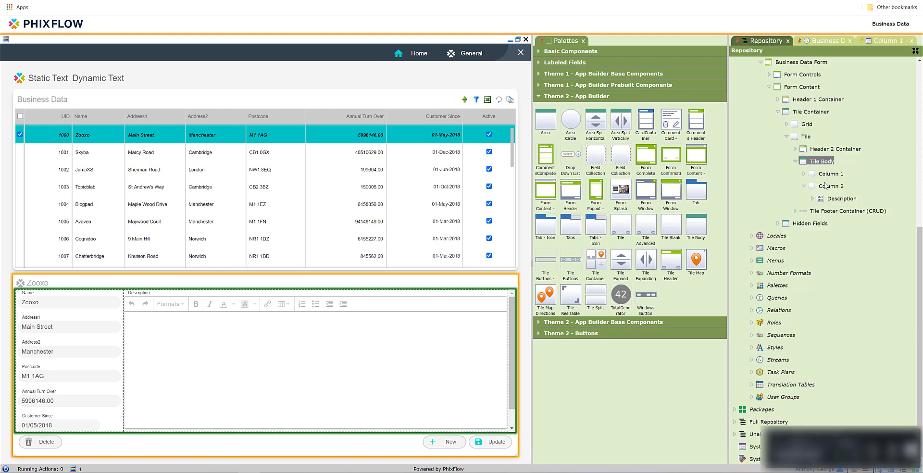
double_click(824, 186)
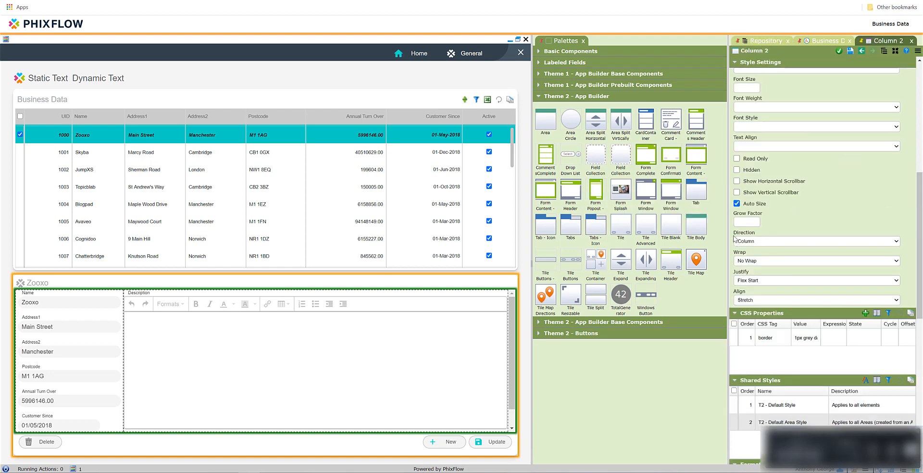
scroll(738, 211, "down", 3)
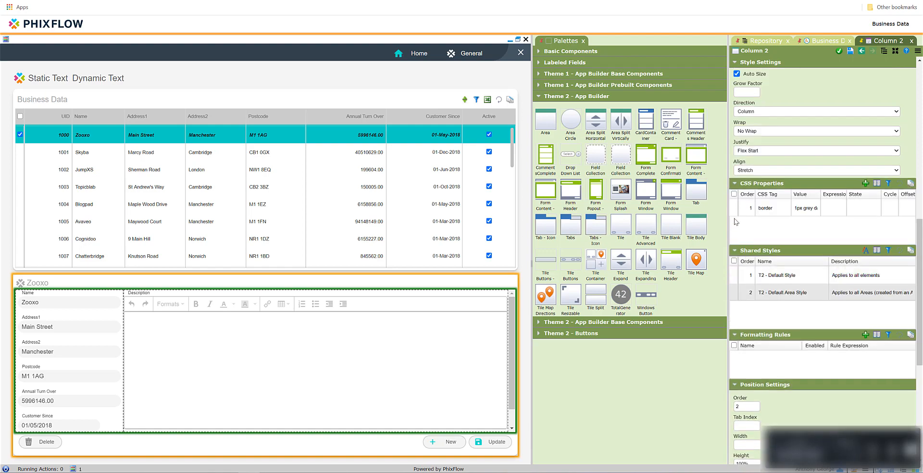
left_click(734, 207)
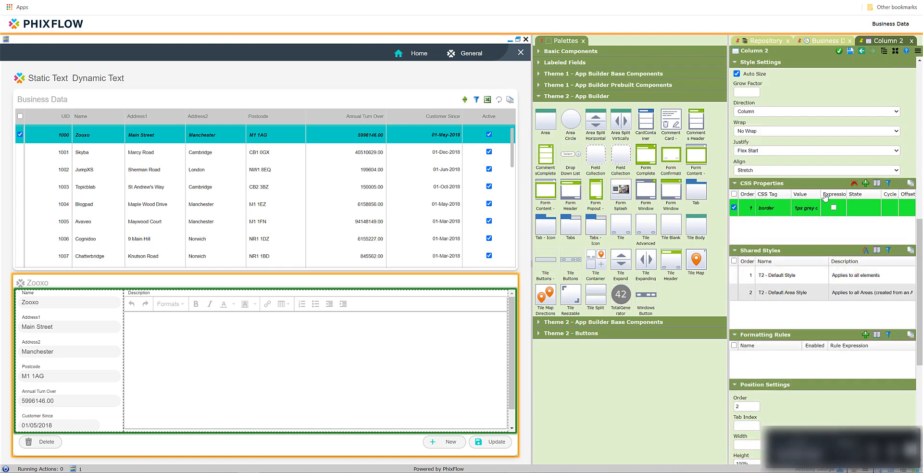
left_click(854, 183)
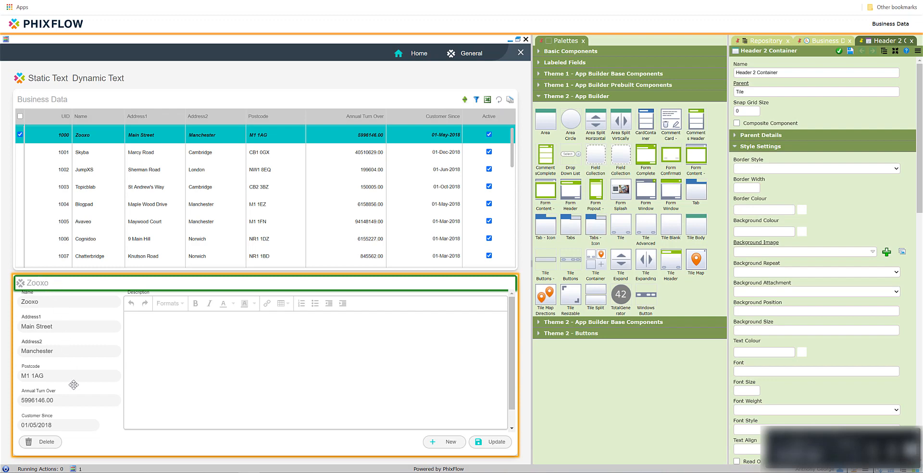
Set a background filter on BusinessDataForm where UID equals BusinessData.UID, and test it by selecting different records in the grid
left_click(165, 151)
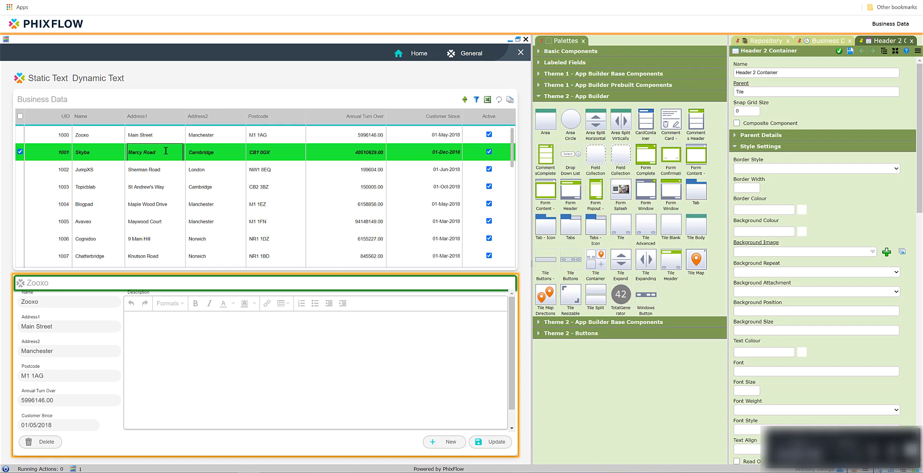
left_click(161, 173)
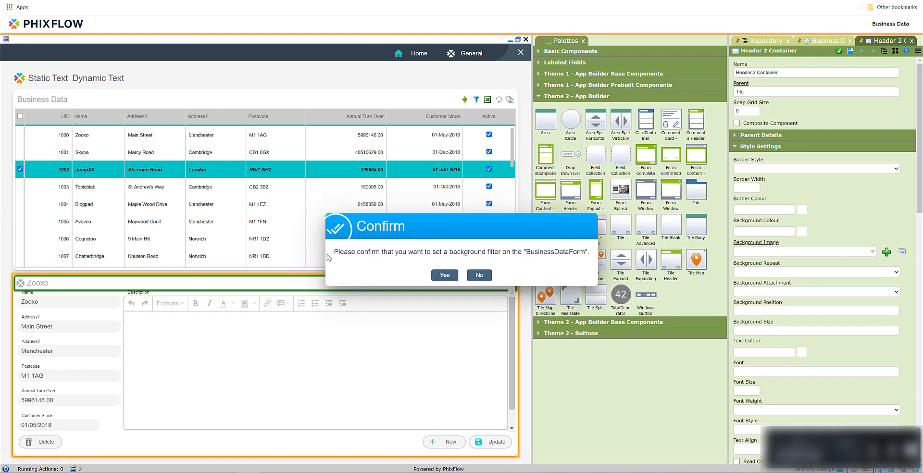
left_click(444, 275)
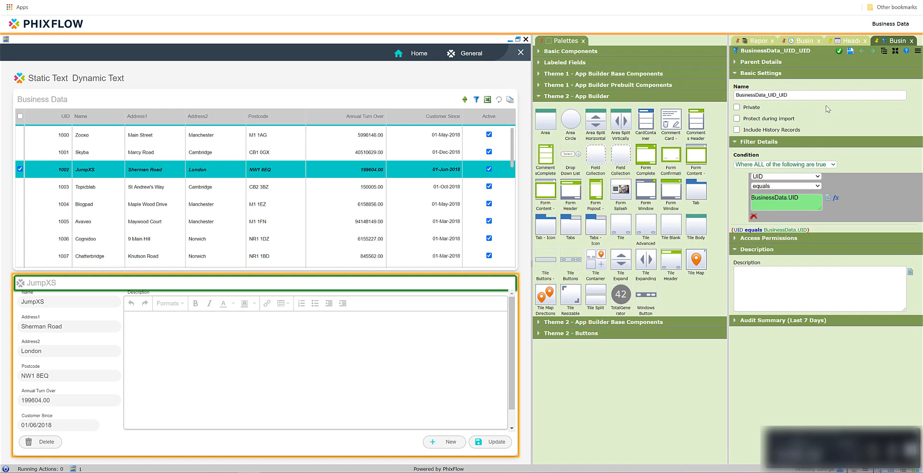
left_click(839, 51)
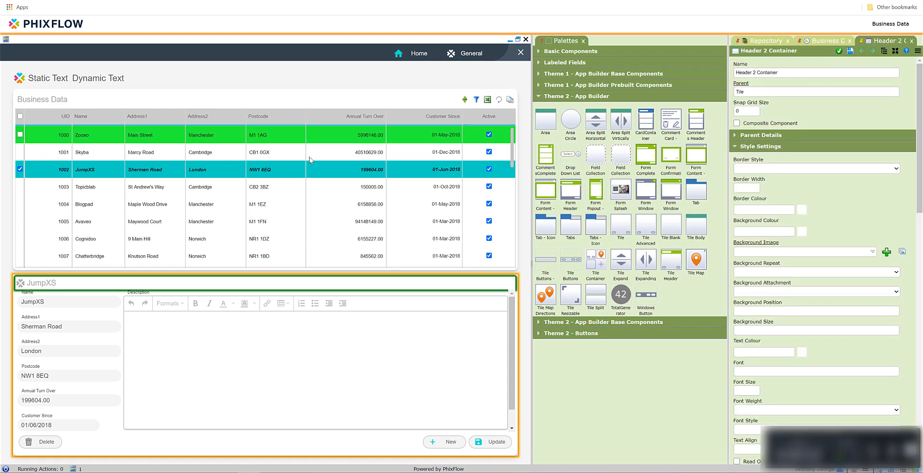
left_click(157, 138)
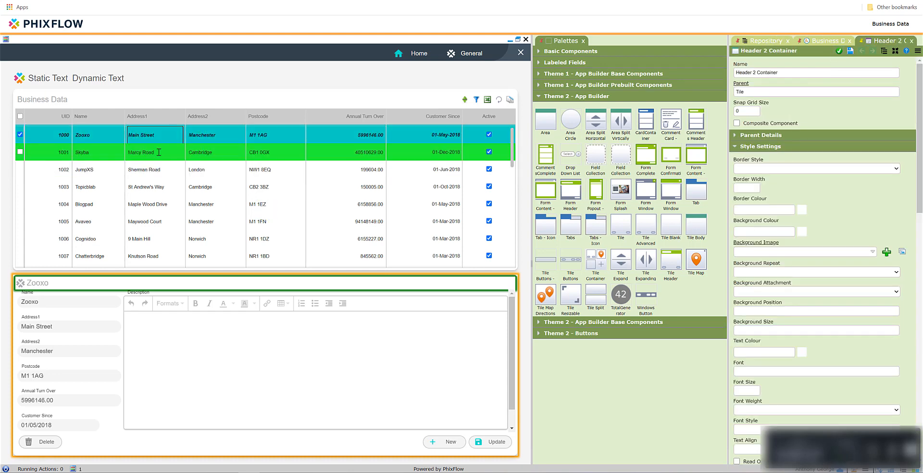
left_click(159, 152)
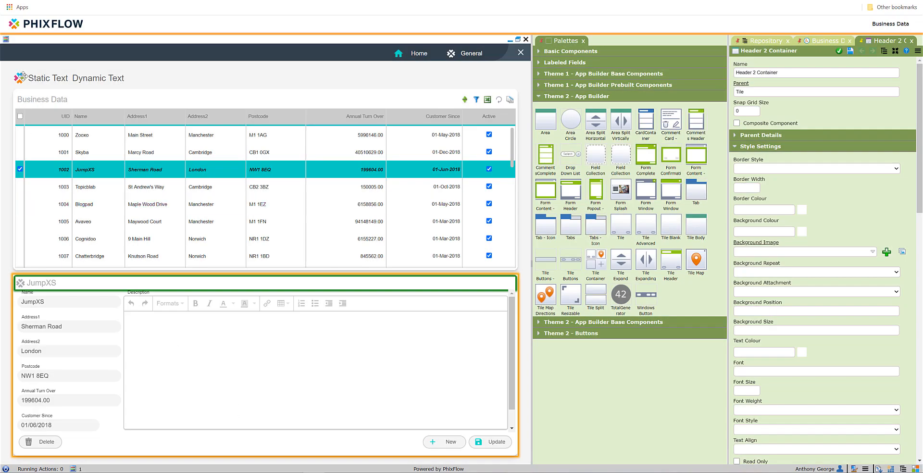
Change the form header's static text to "Business Data Manager" and save it
left_click(54, 77)
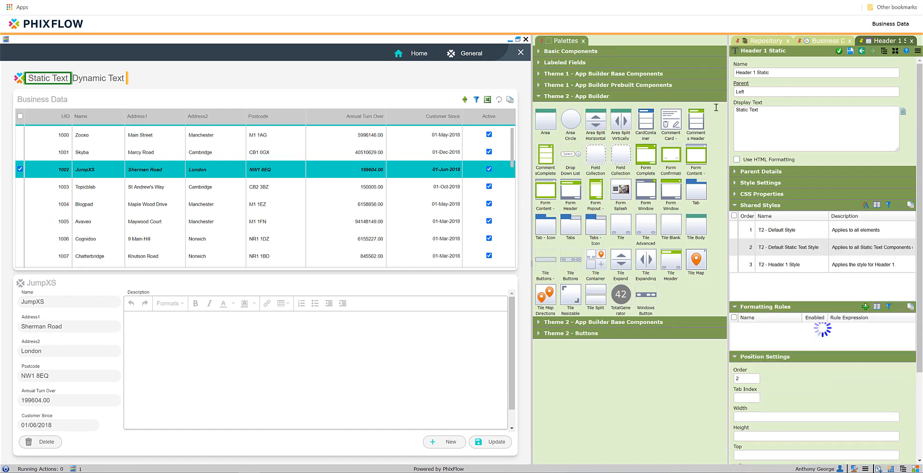
type("Business Dat")
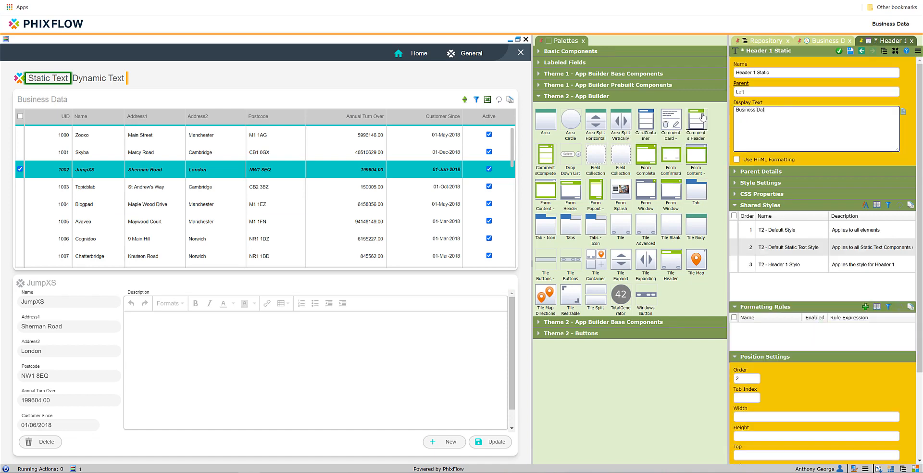
type("a Manager")
left_click(839, 50)
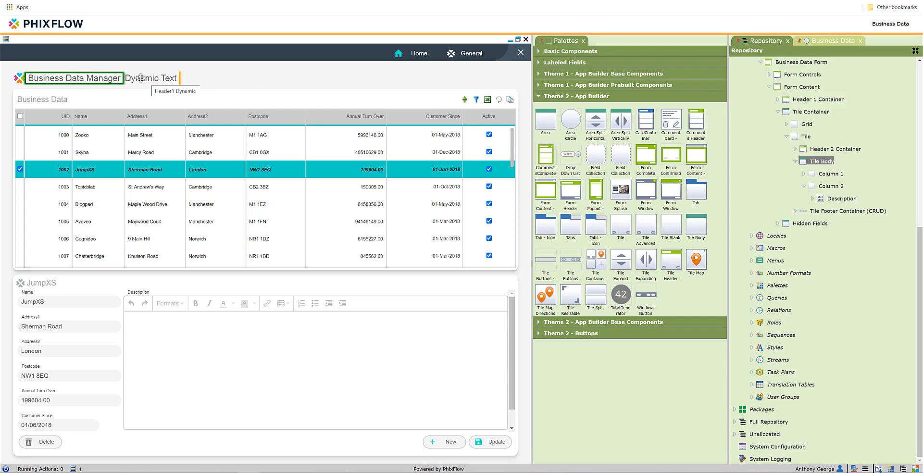
Delete the Header1 Dynamic text component from the form header, confirming the deletion
left_click(140, 78)
right_click(151, 78)
left_click(181, 134)
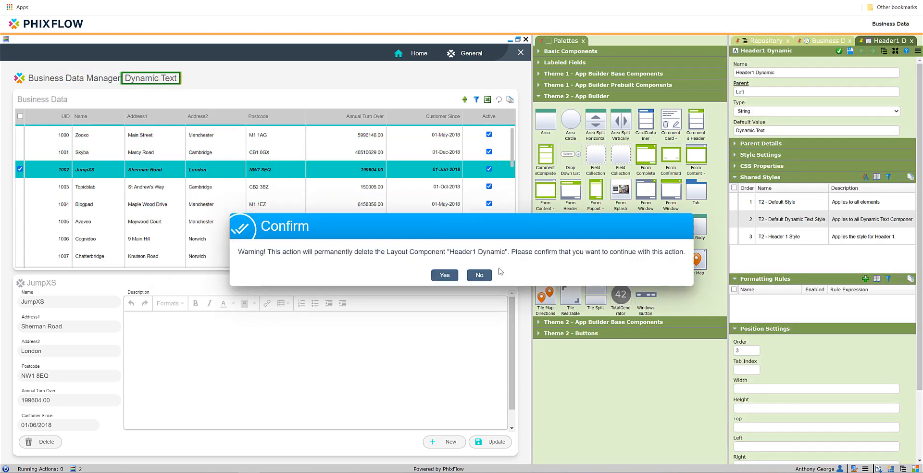
left_click(445, 275)
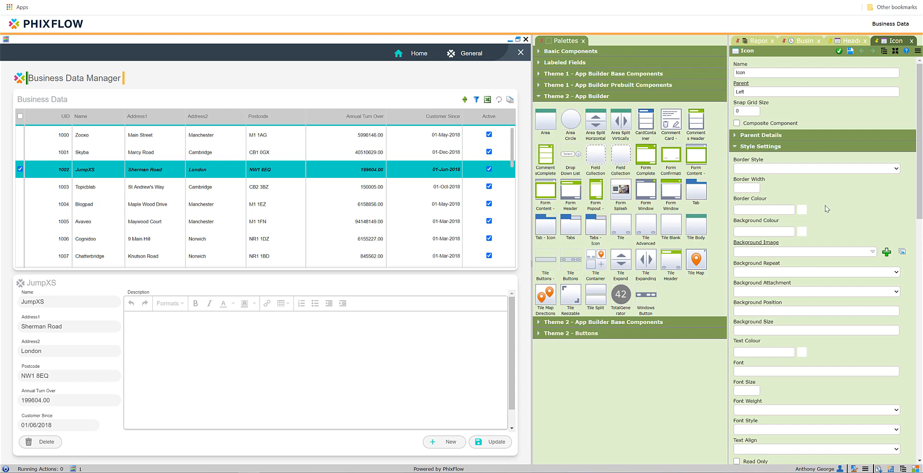
In the form header icon's T2 - Icon Default shared style, add a background image named NewLogo from MyLogoTeal.png and save the style
scroll(826, 209, "down", 10)
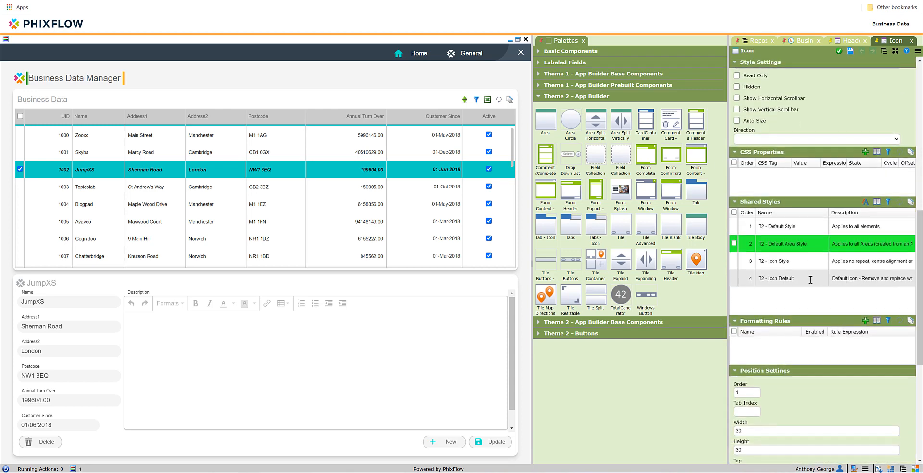
left_click(789, 232)
double_click(789, 232)
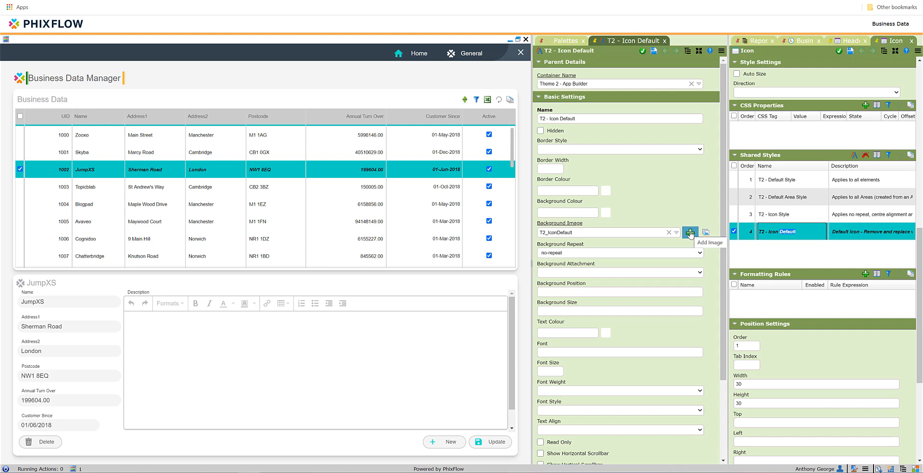
left_click(690, 233)
left_click(756, 95)
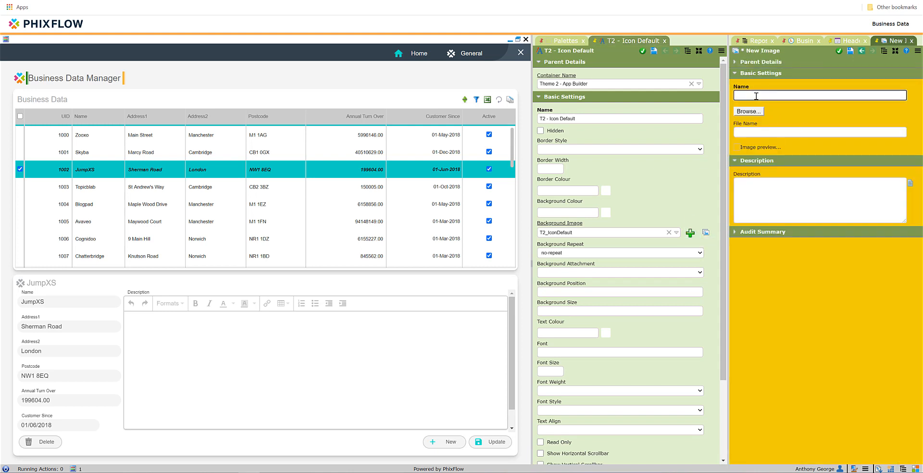
type("NewLogo")
left_click(748, 111)
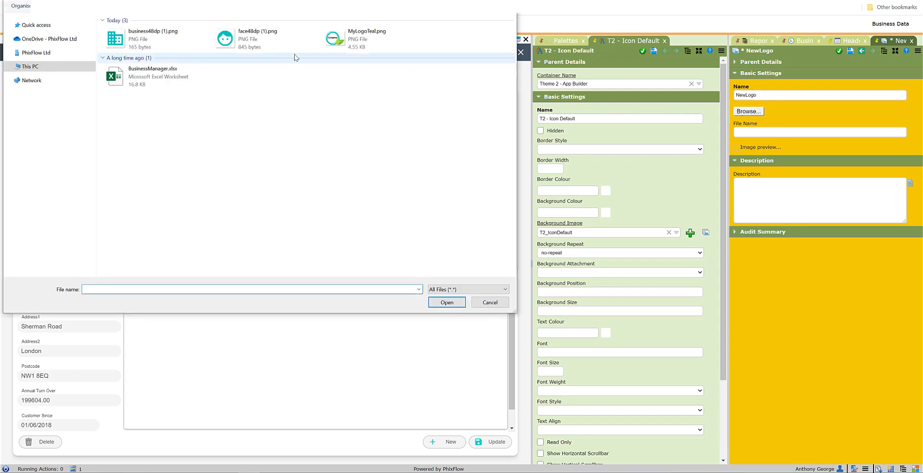
left_click(336, 43)
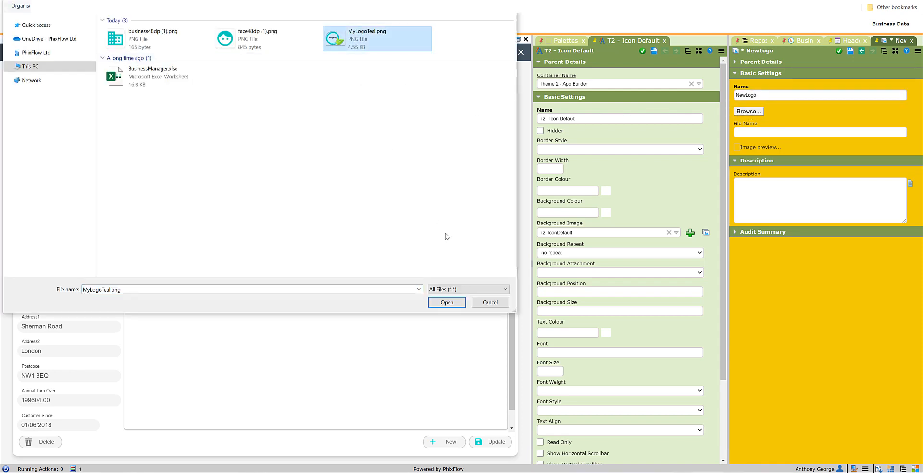
left_click(447, 301)
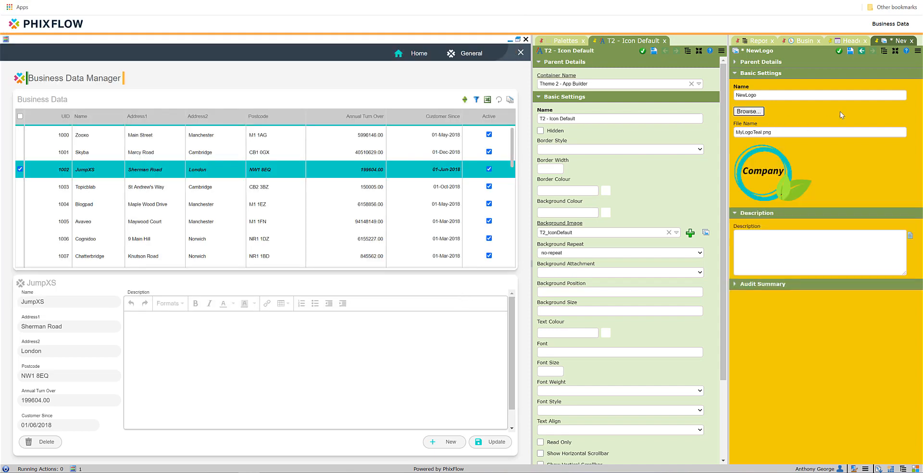
left_click(850, 52)
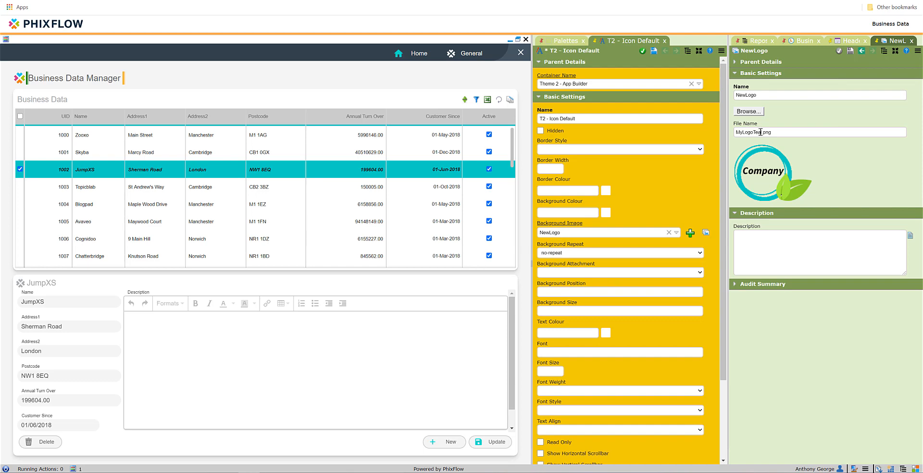
left_click(643, 51)
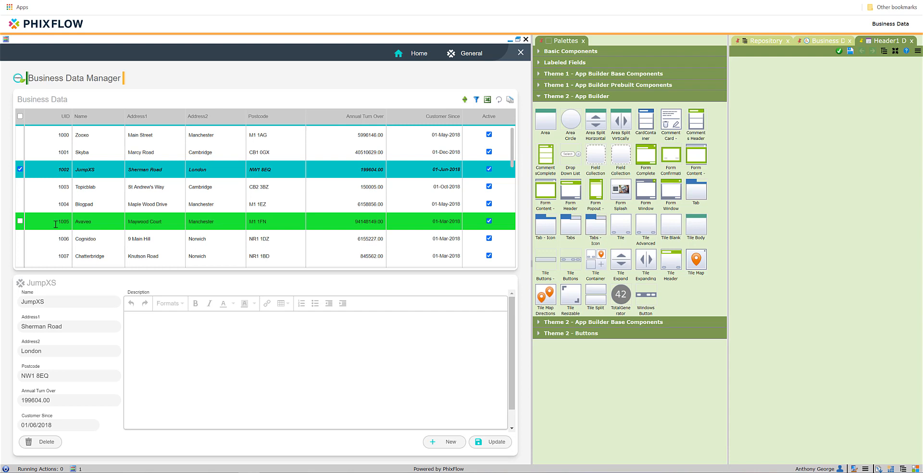
Give the lower tile's header icon a new background image named BusinessIcon, using the file business48dp (1).png
left_click(20, 283)
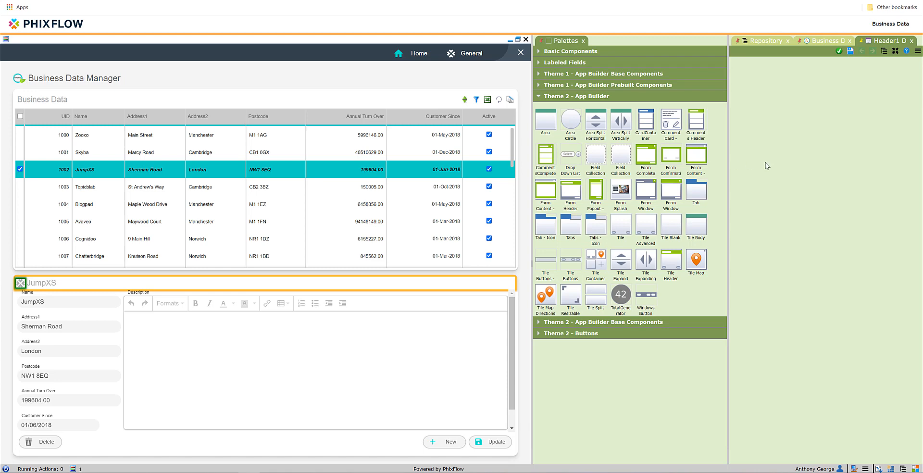
scroll(786, 288, "down", 1)
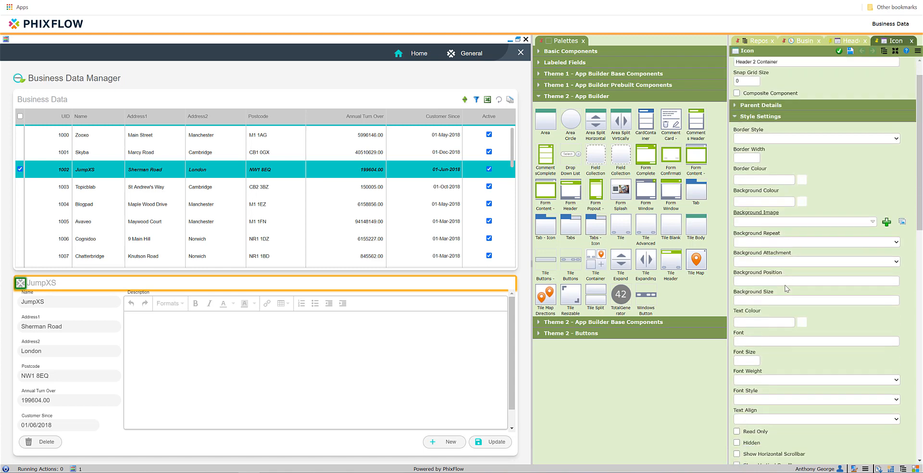
scroll(786, 288, "down", 5)
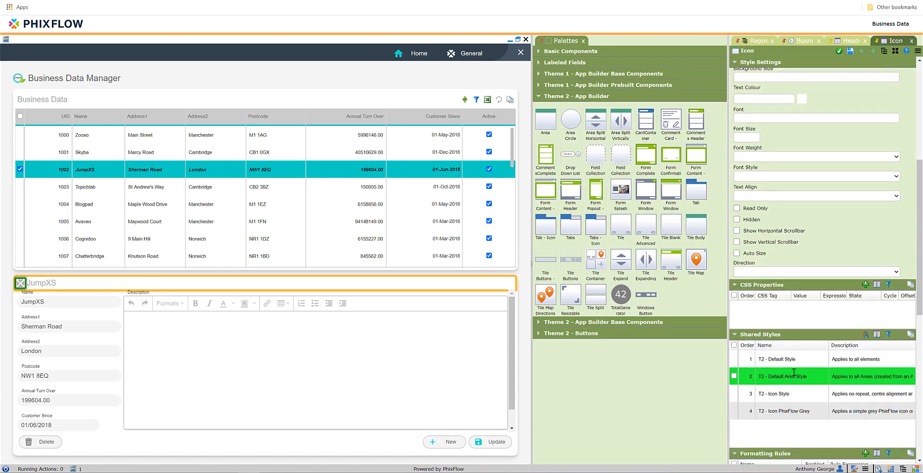
scroll(794, 372, "up", 5)
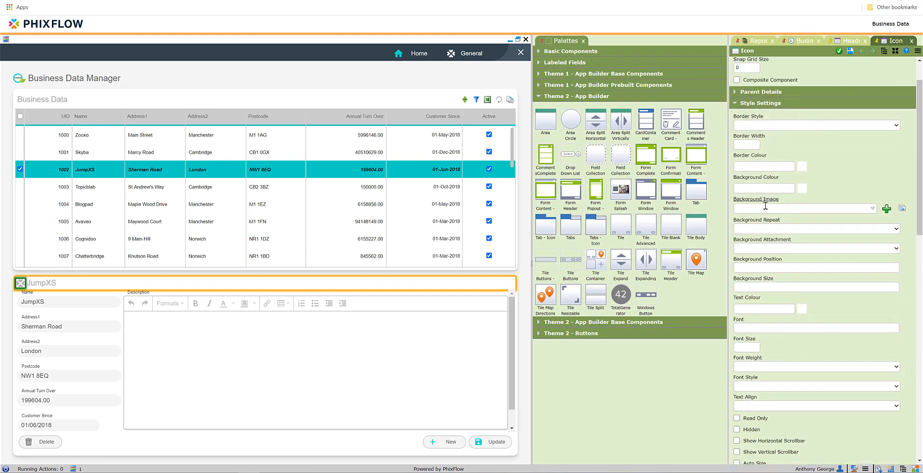
left_click(886, 209)
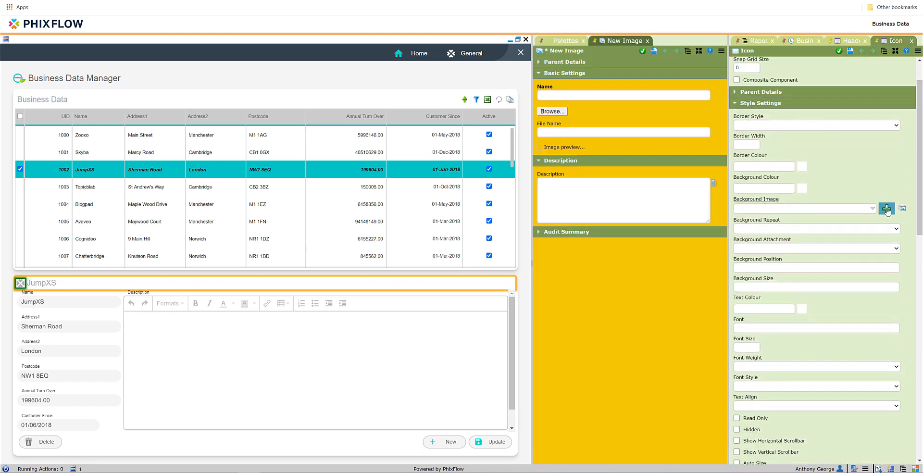
left_click(568, 97)
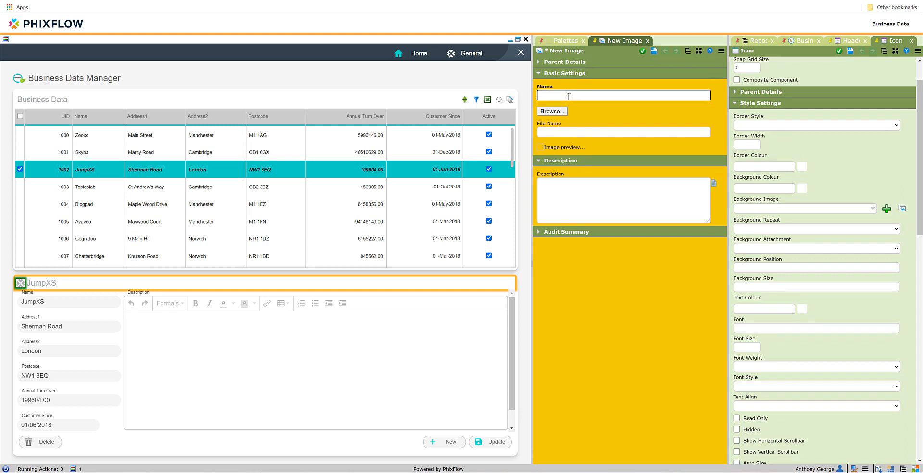
type("BusinessI")
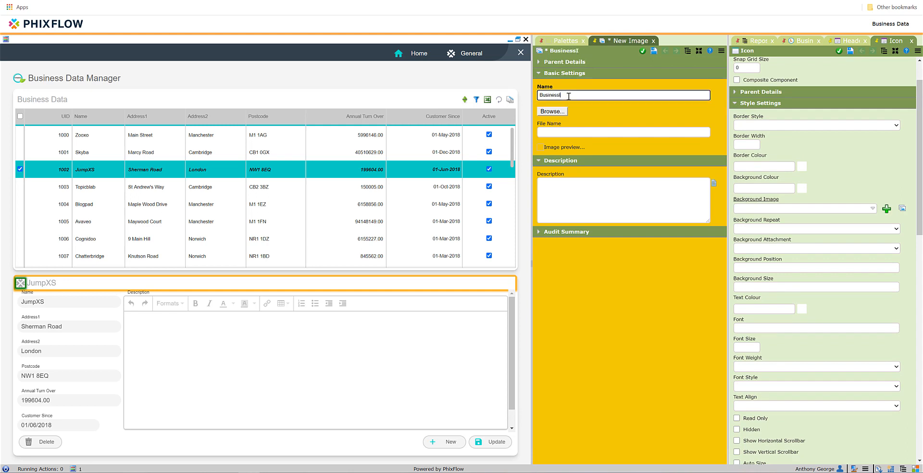
type("con")
left_click(552, 111)
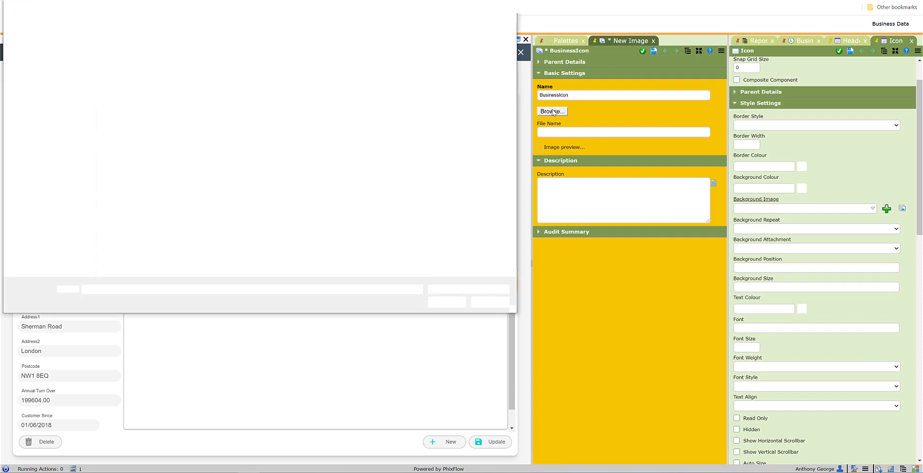
left_click(153, 37)
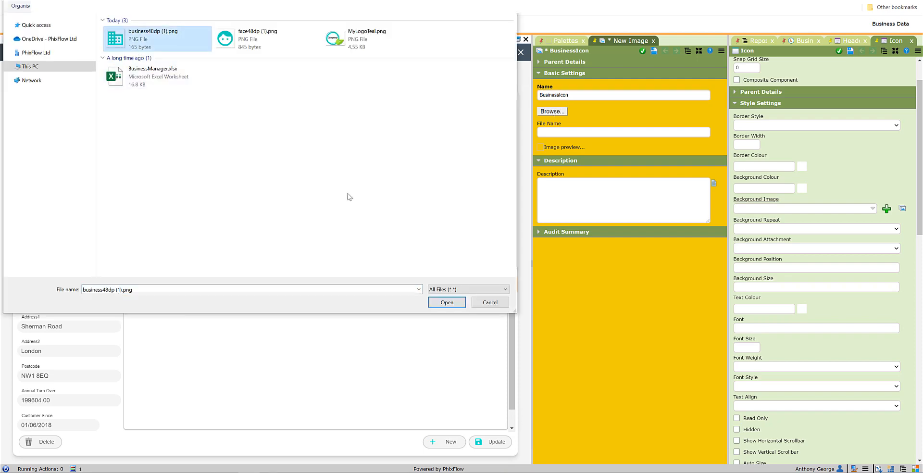
left_click(450, 304)
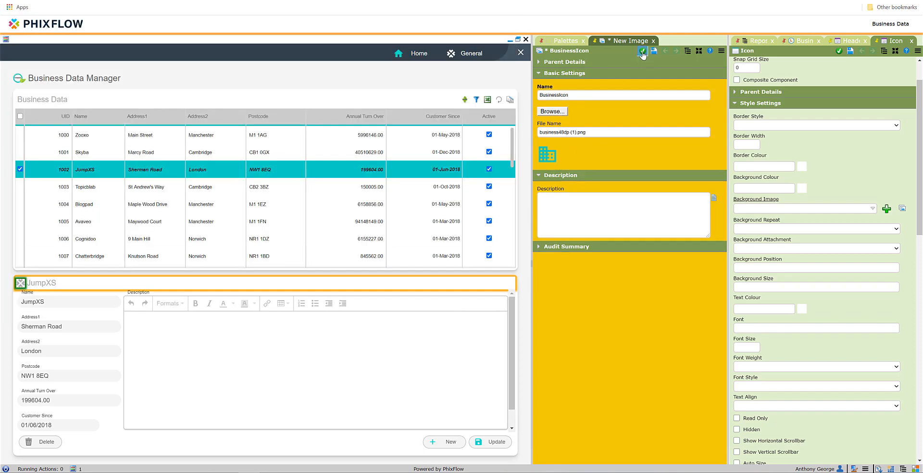
left_click(642, 51)
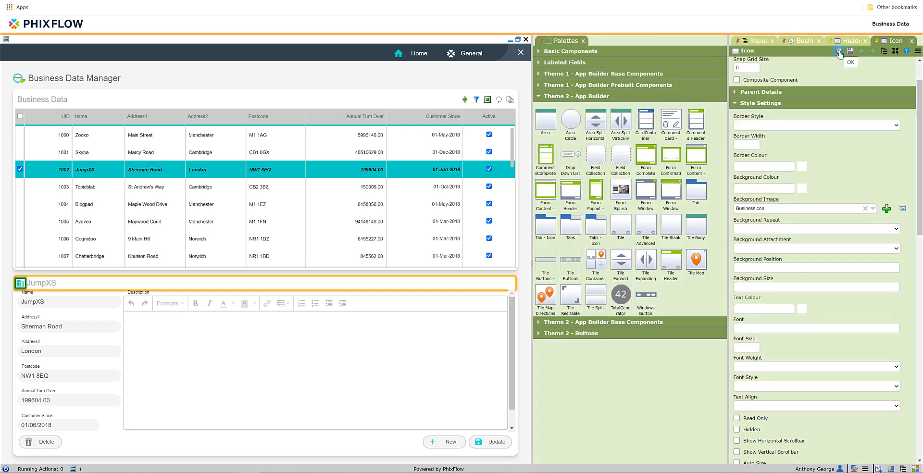
Apply the header icon's settings and lock the form layout
left_click(839, 52)
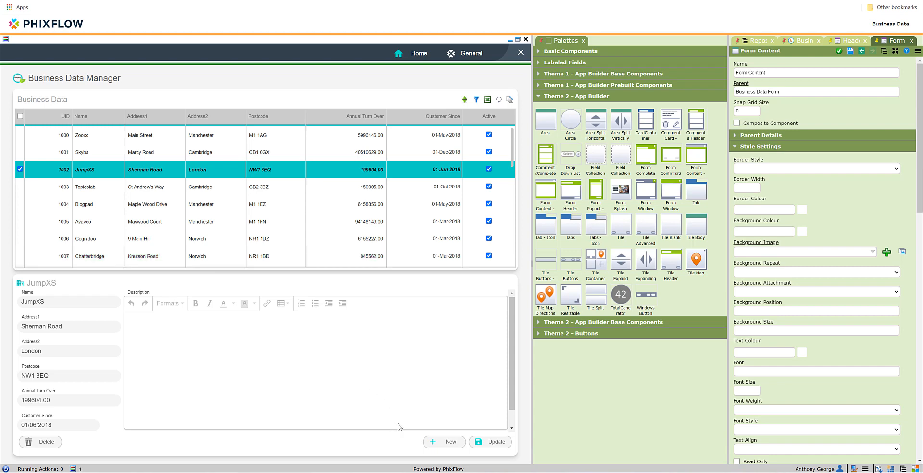
left_click(440, 445)
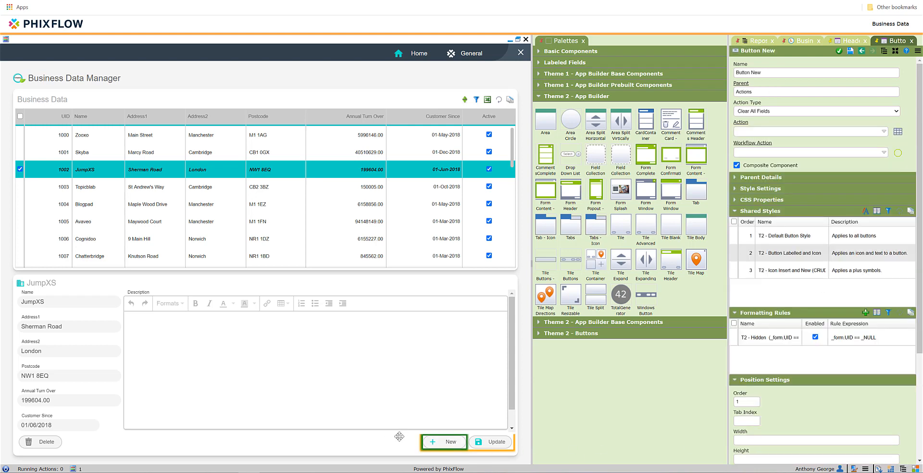
right_click(399, 436)
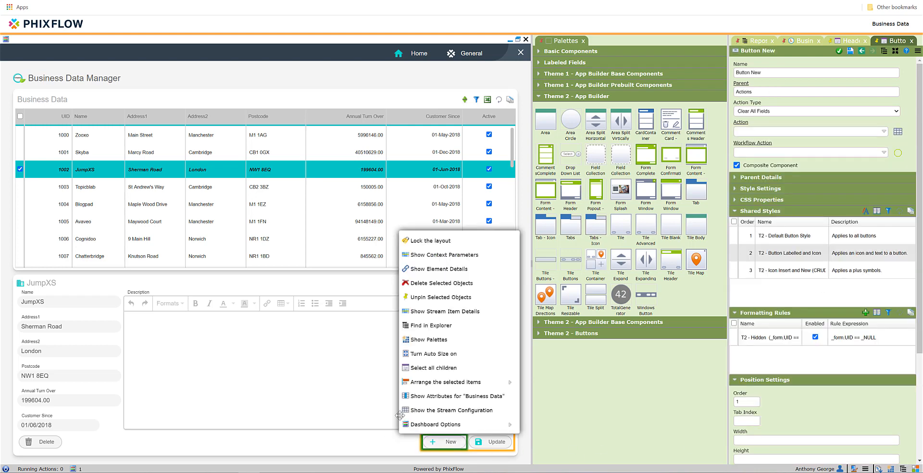
left_click(446, 352)
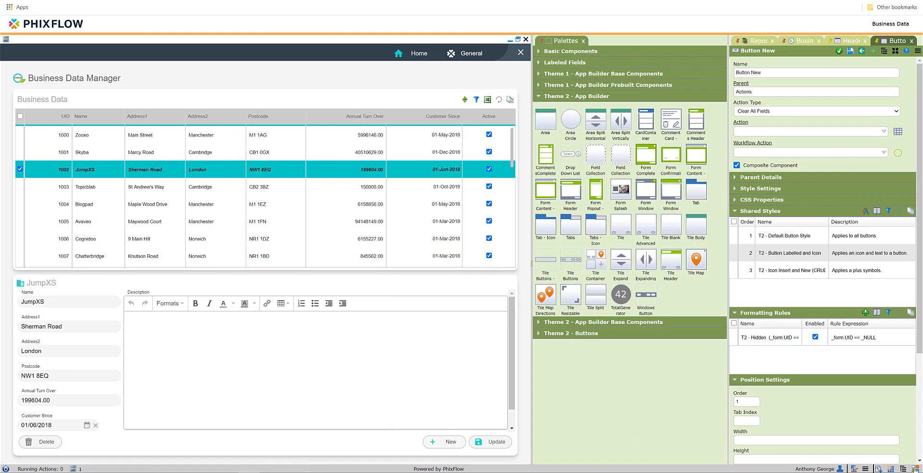
Insert a new active record named Aardvark with its address, turnover 1, customer-since date 24/06/2020 and description "This is a new customer"
left_click(444, 442)
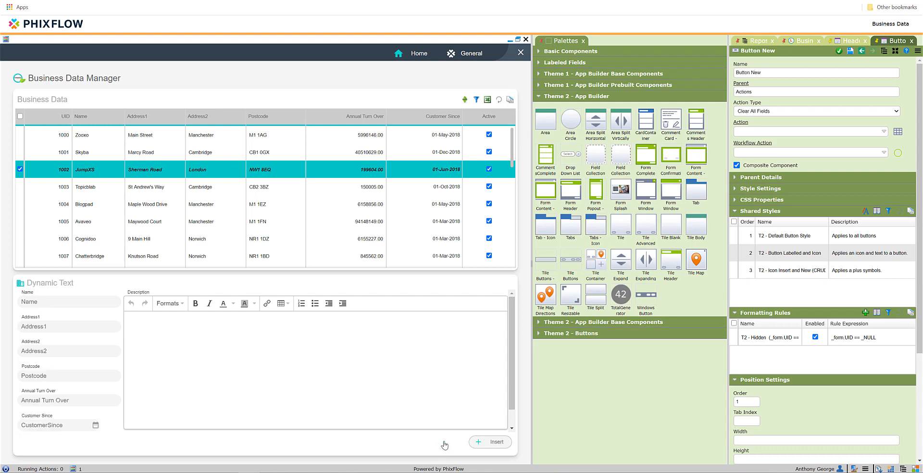
left_click(81, 301)
type("Aardvark")
left_click(87, 323)
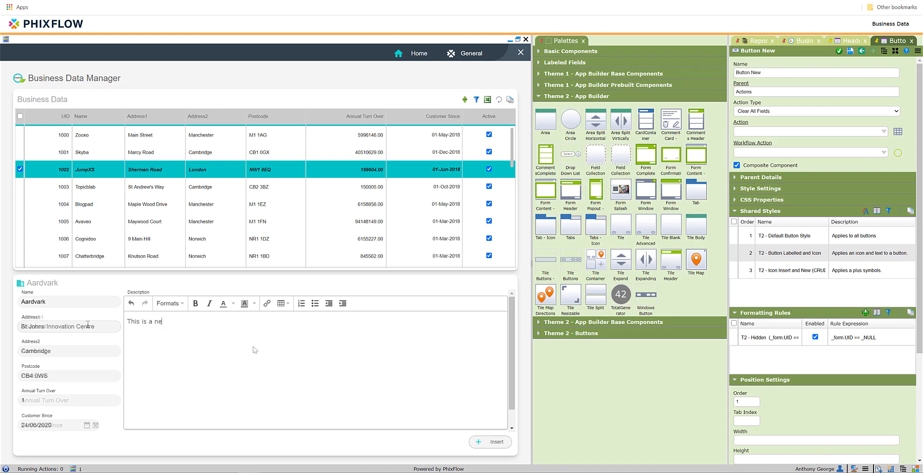
type("w customer")
scroll(109, 396, "down", 1)
left_click(119, 422)
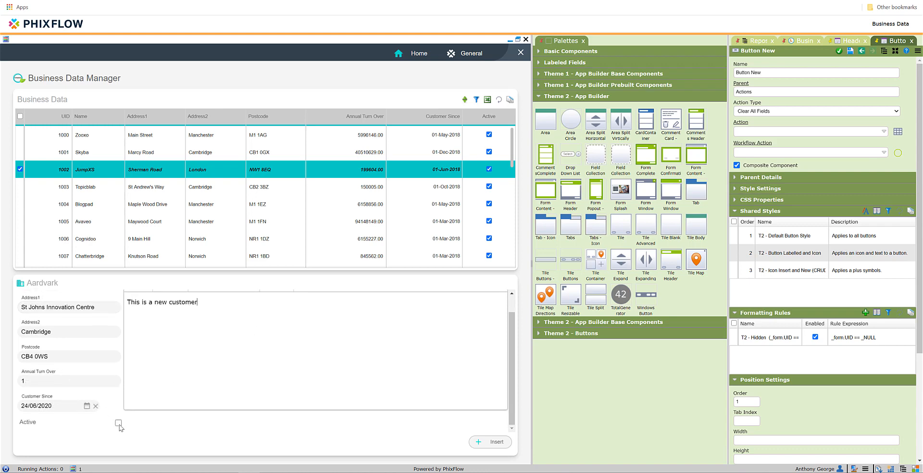
left_click(494, 442)
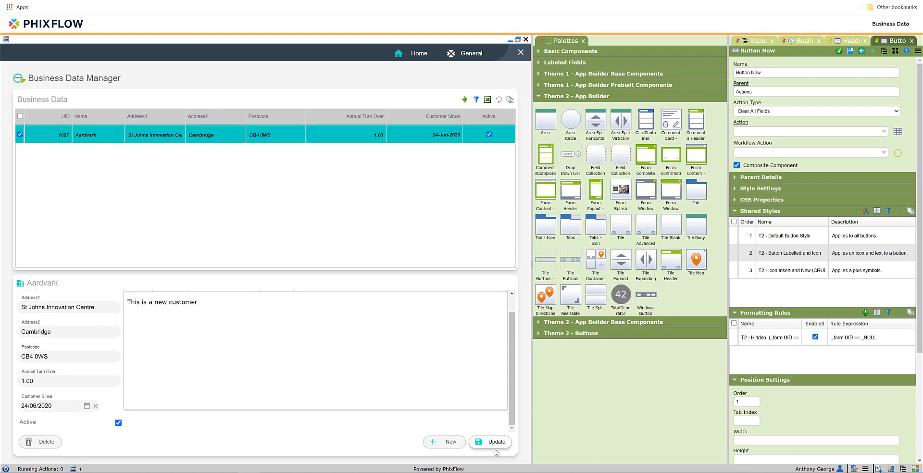
Unlock the layout, clear the Periods value in the Business Data grid view's advanced settings and save the view
right_click(236, 175)
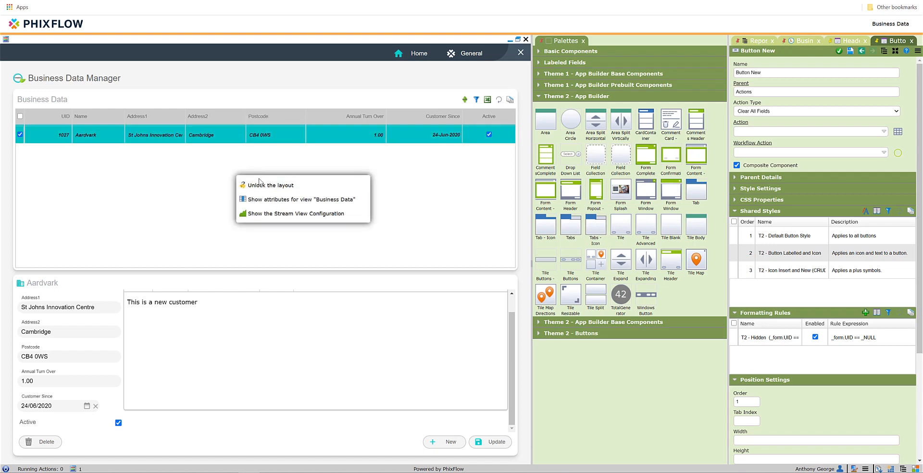
left_click(259, 186)
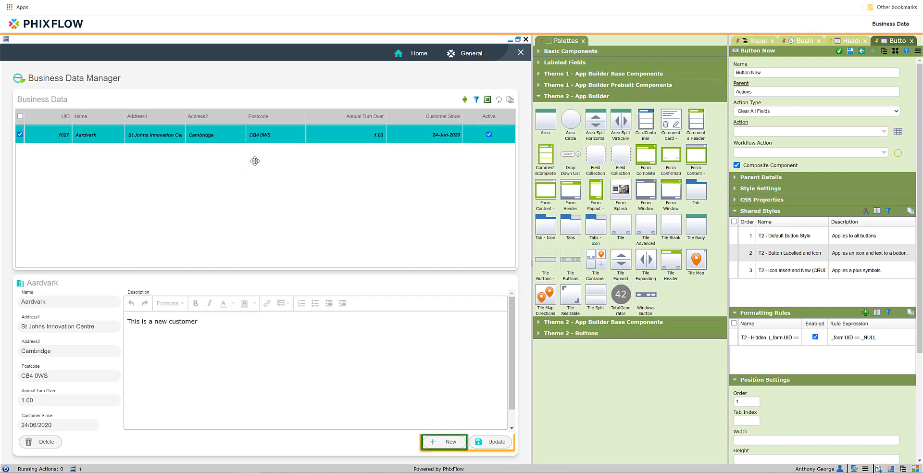
right_click(252, 164)
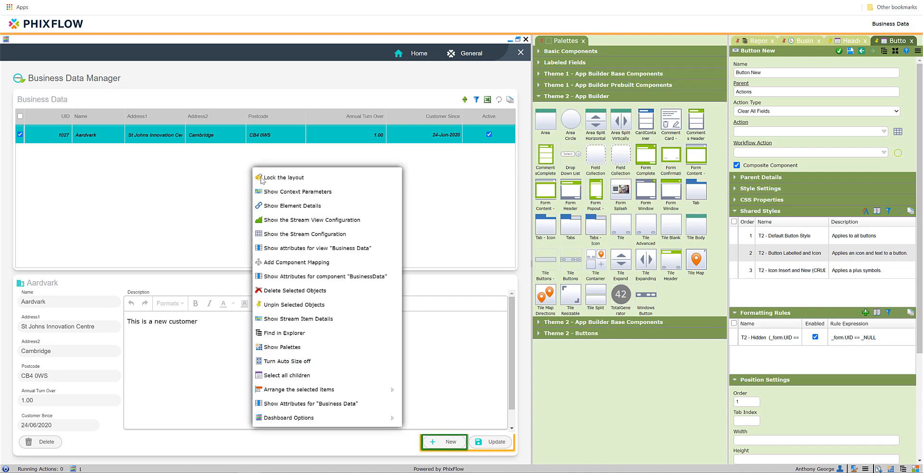
left_click(288, 226)
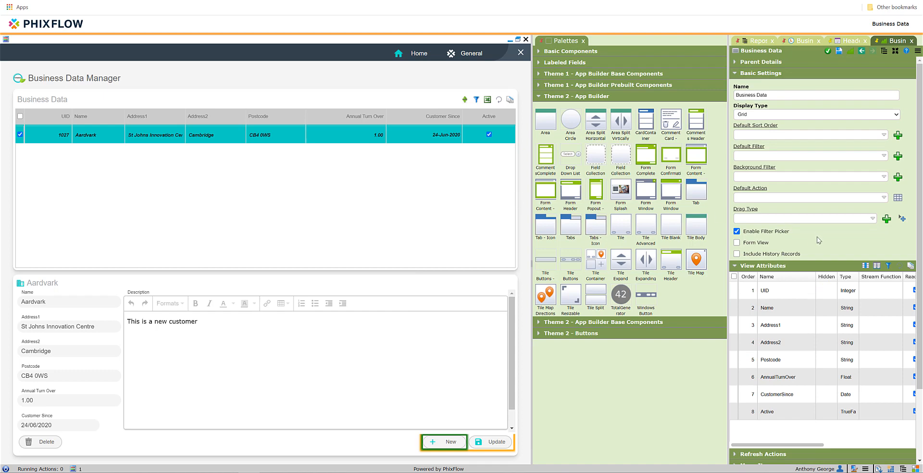
scroll(807, 243, "down", 2)
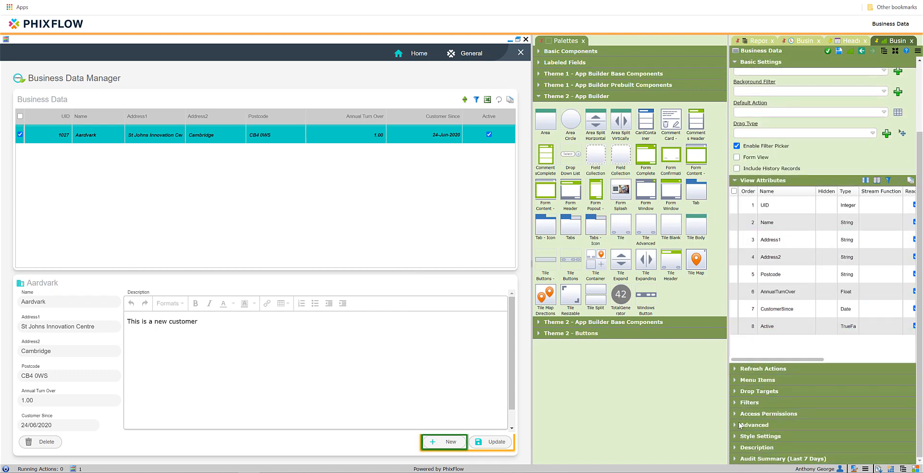
left_click(734, 426)
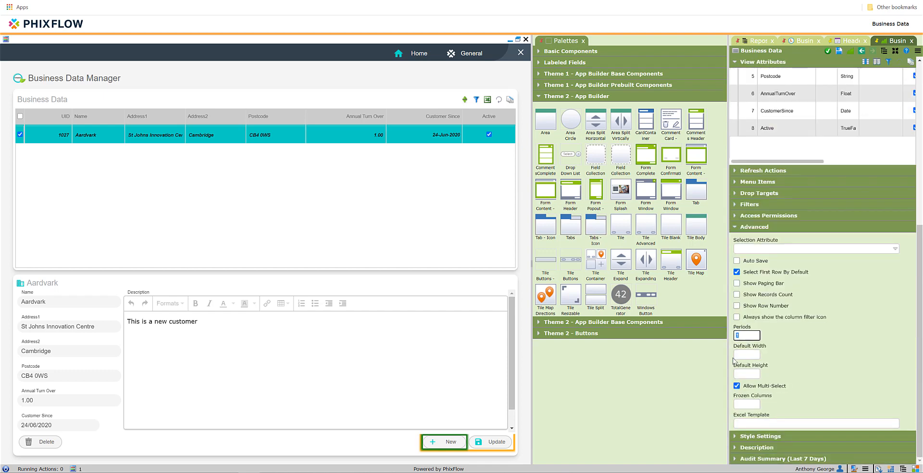
key("BackSpace")
left_click(839, 53)
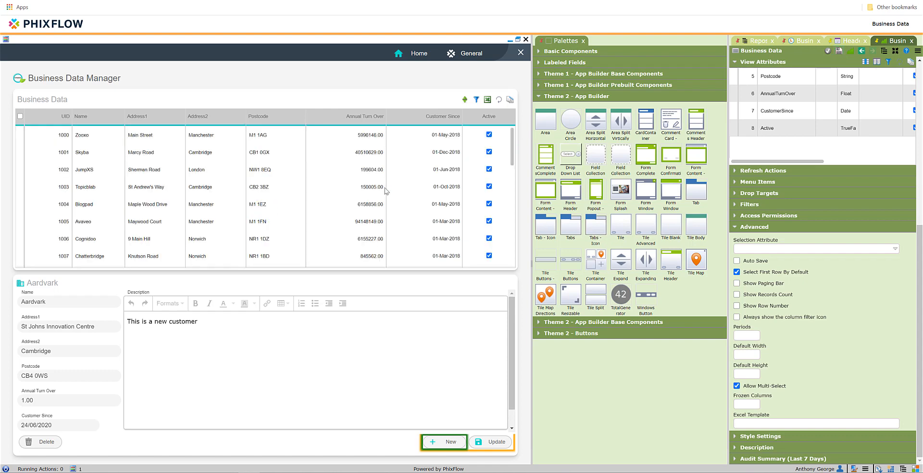
Create and save a default sort order named By Name for the Business Data view
left_click(365, 173)
mouse_move(55, 120)
scroll(833, 161, "up", 5)
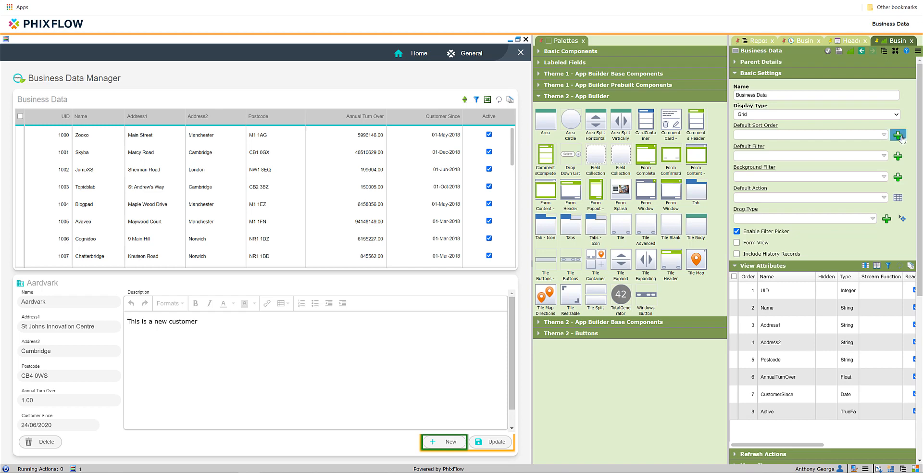
left_click(898, 136)
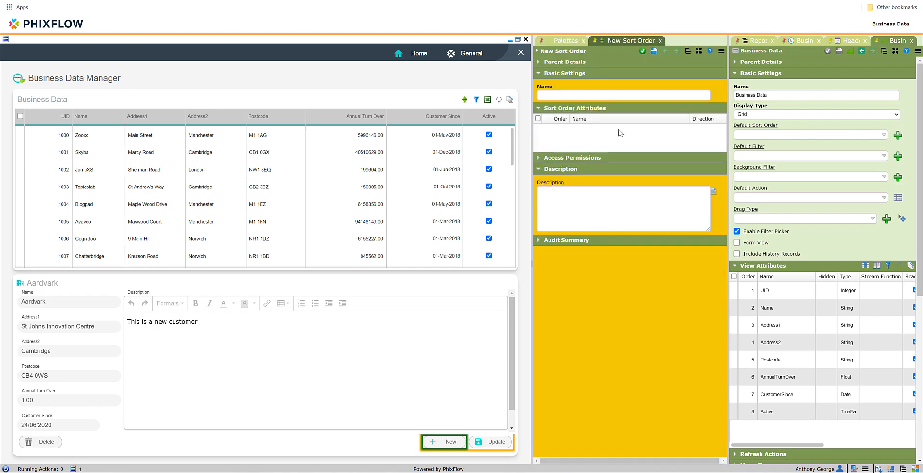
left_click(577, 97)
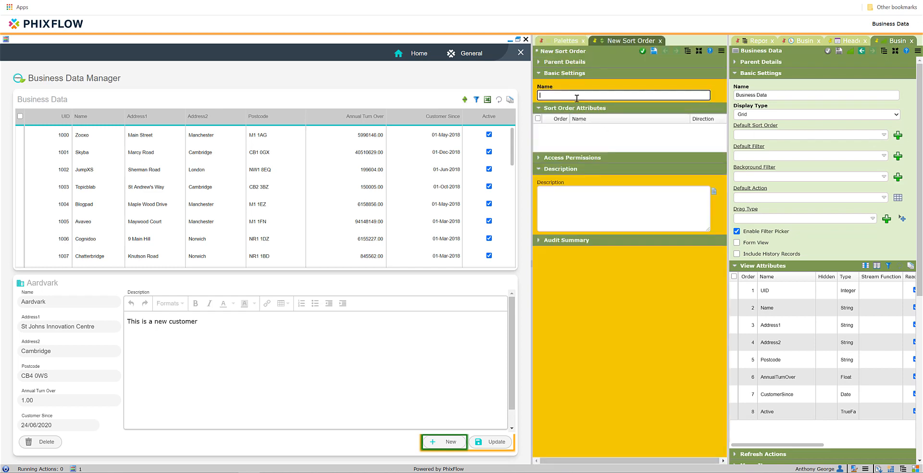
type("By Name")
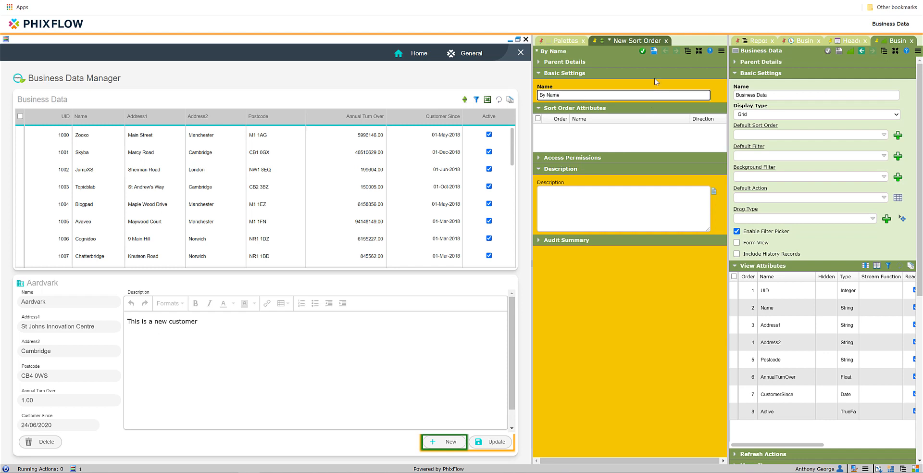
left_click(653, 52)
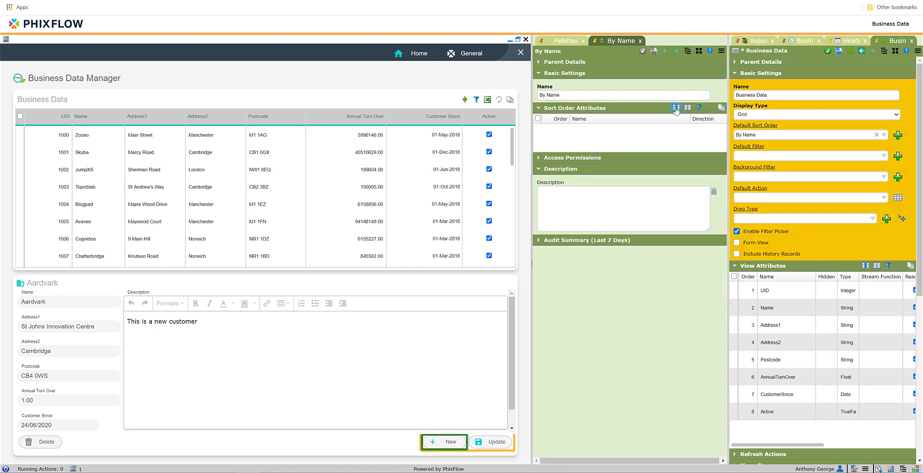
Add the Name attribute to the By Name sort order and save both the sort order and the view
left_click(676, 108)
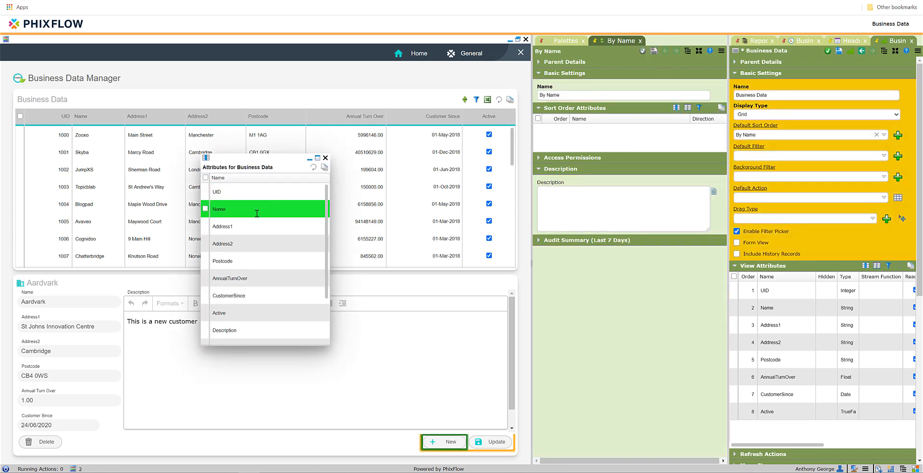
left_click_drag(256, 212, 619, 134)
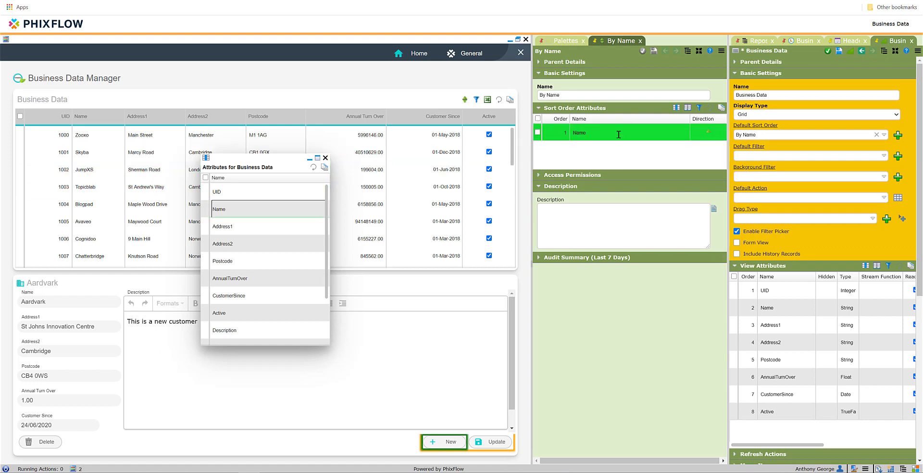
left_click(839, 55)
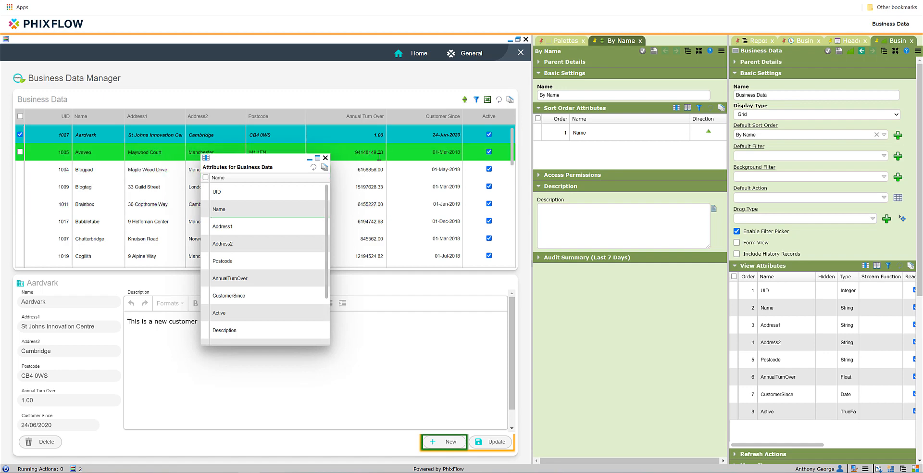
left_click(325, 157)
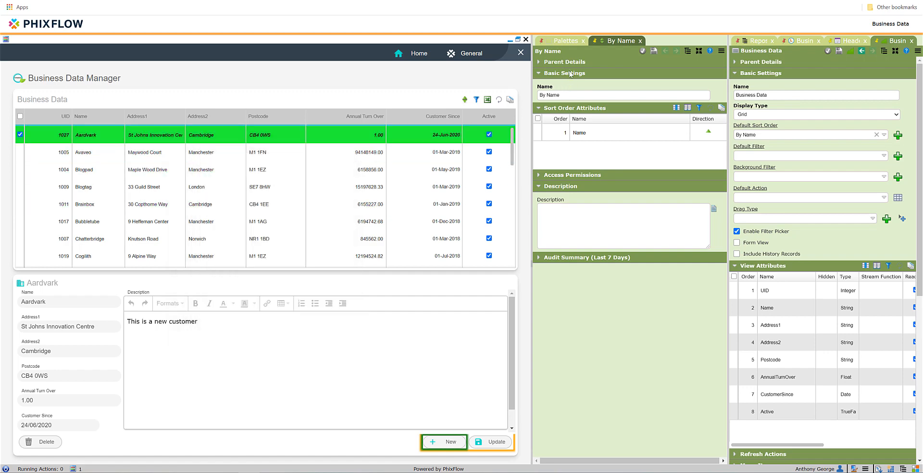
left_click(642, 51)
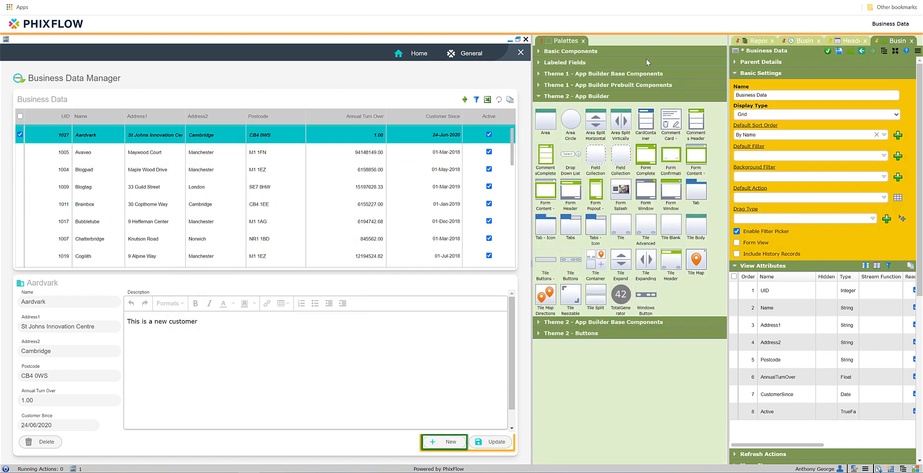
left_click(837, 51)
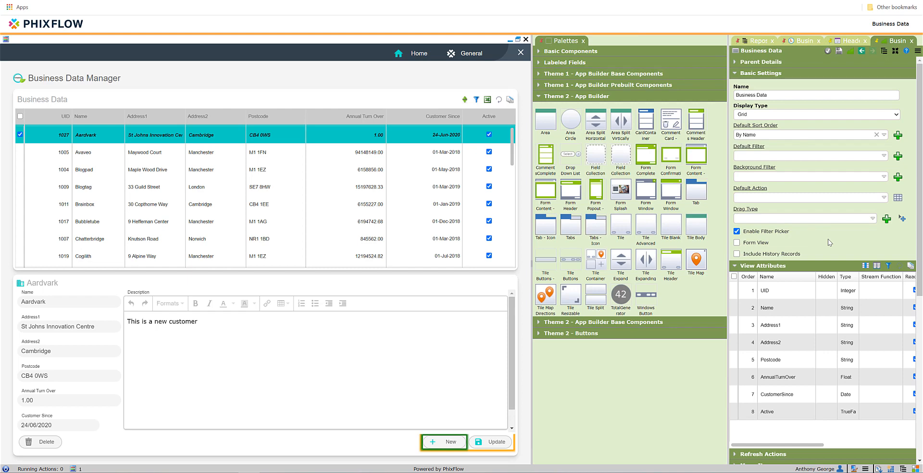
Turn on Auto Save for the Business Data view, save it, and turn off Read Only for its Name attribute
scroll(769, 264, "down", 5)
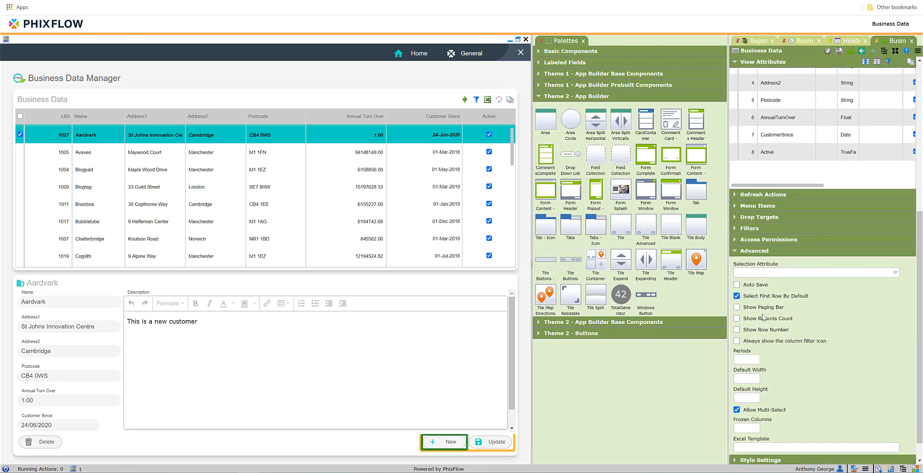
left_click(737, 285)
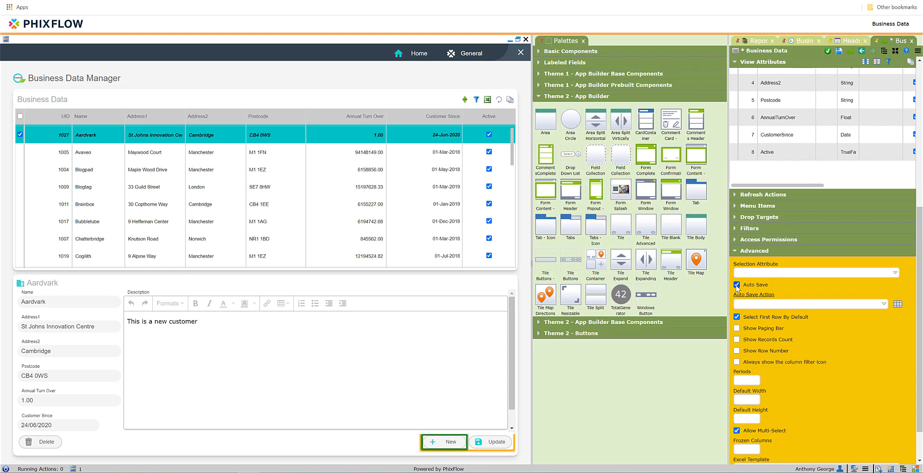
left_click(839, 52)
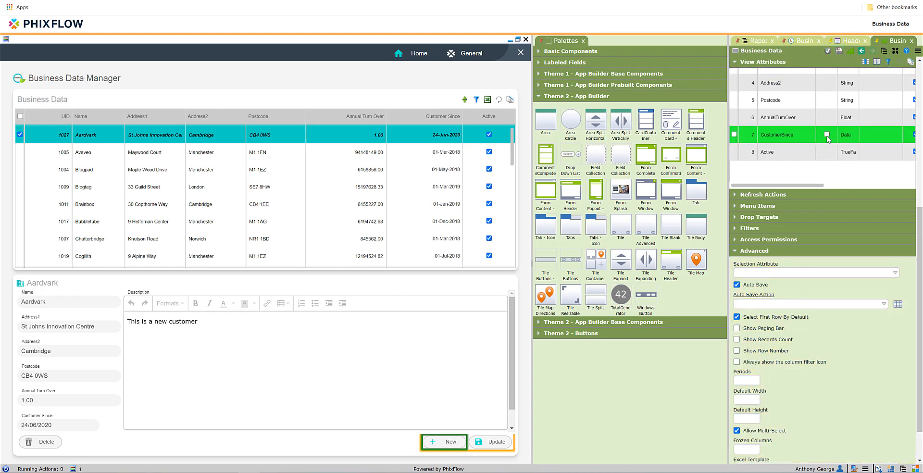
scroll(793, 137, "up", 3)
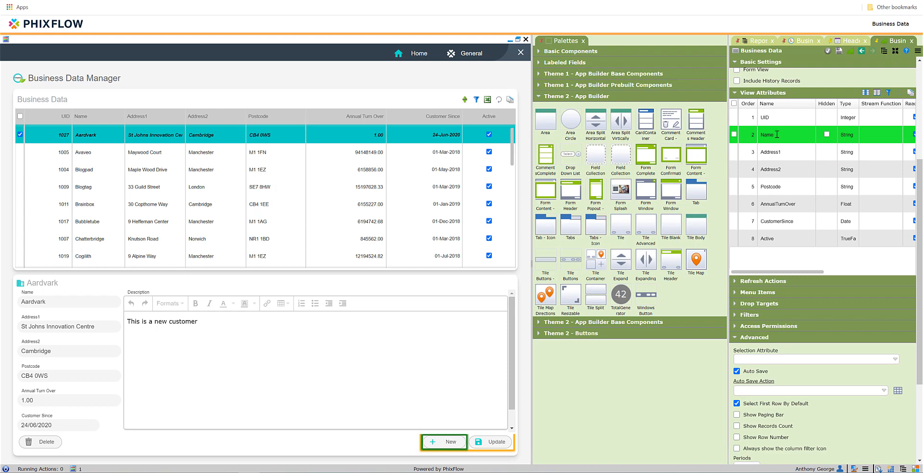
left_click(777, 134)
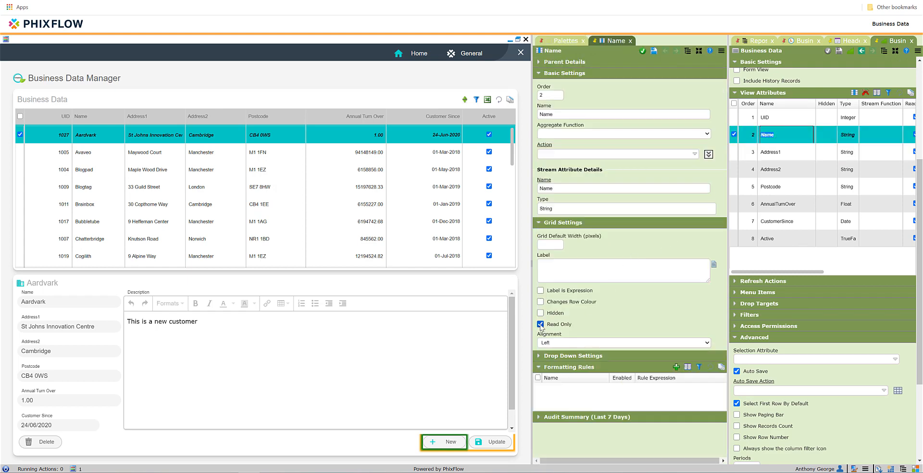
Try to rename the Avaveo row to Avaveo Ltd directly in the grid while the layout is unlocked
left_click(37, 152)
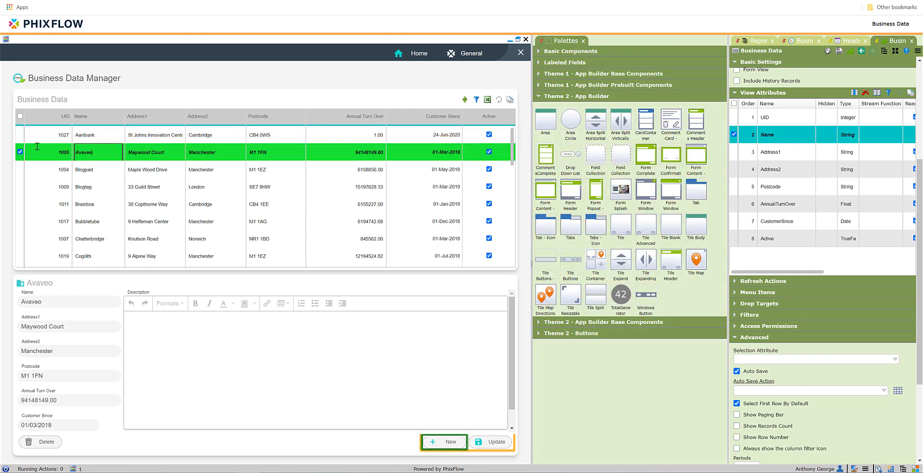
left_click(105, 152)
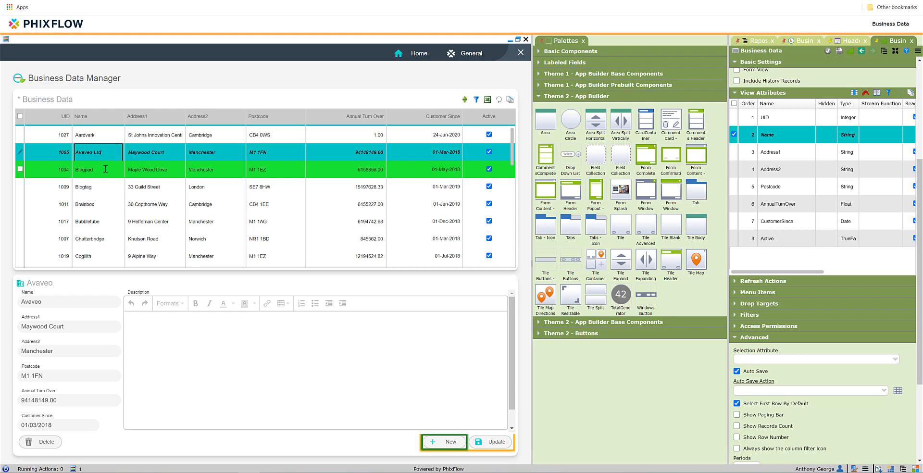
left_click(105, 169)
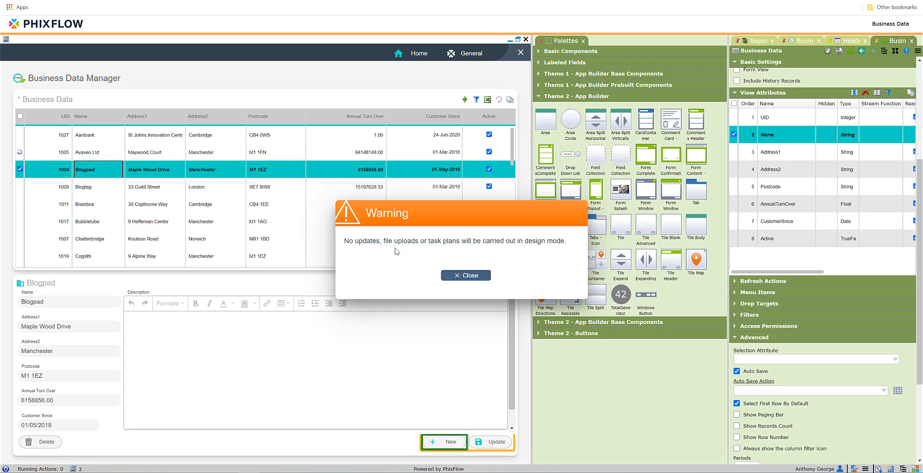
left_click(470, 276)
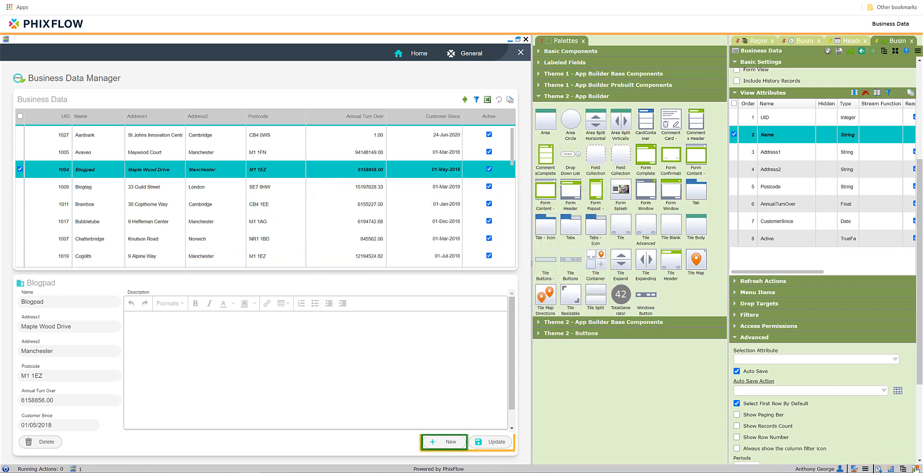
Leave the design view, rename the Avaveo row to Avaveo Ltd directly in the Business Data grid, and move off the row to auto-save it
left_click(915, 469)
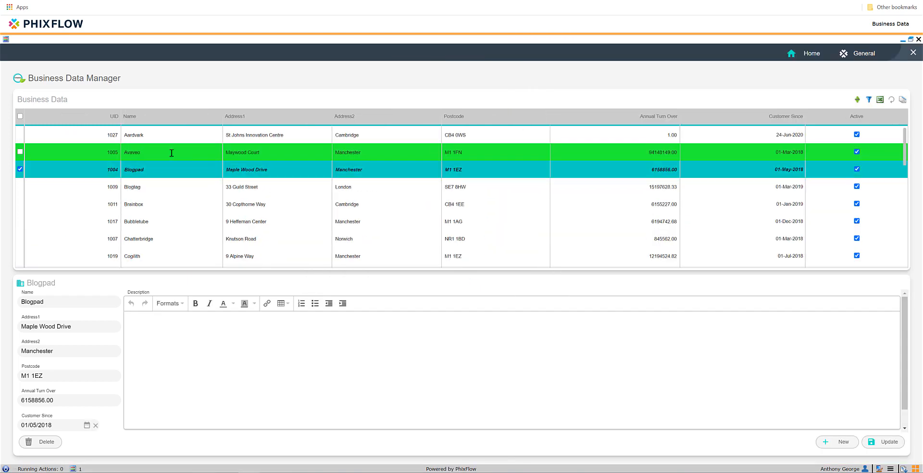
left_click(171, 153)
type("Ltd")
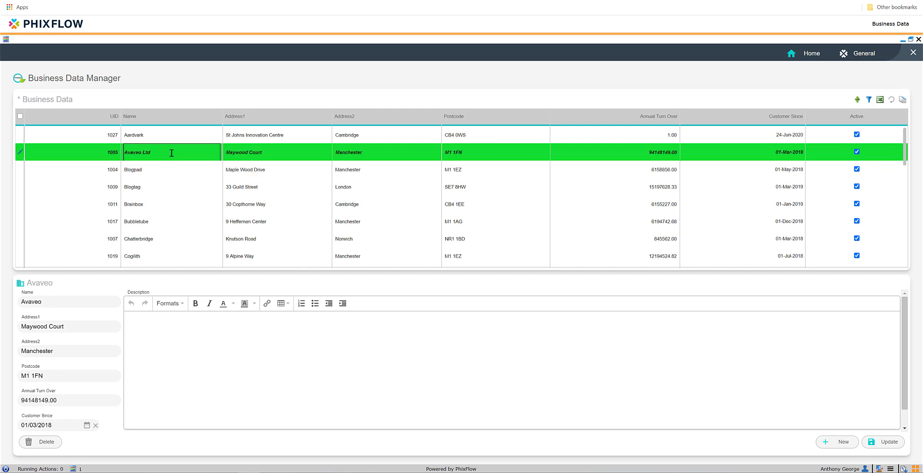
left_click(173, 170)
left_click(173, 155)
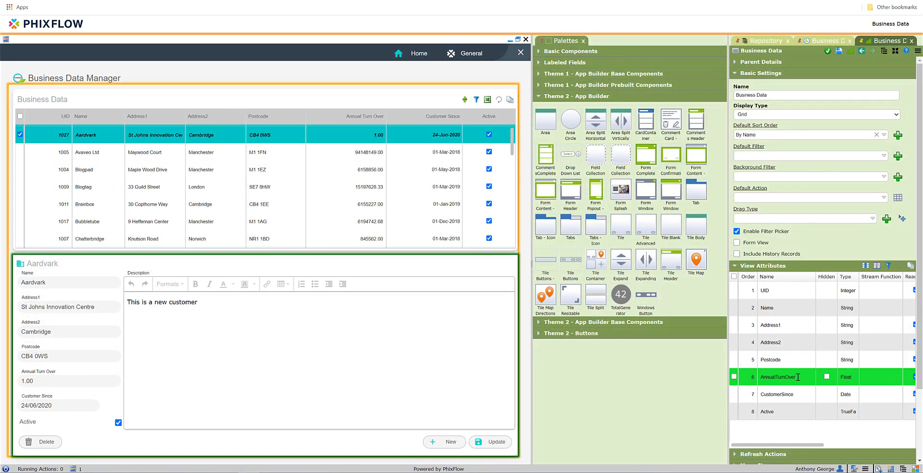
Set the number format of the view's AnnualTurnOver attribute to T2 - Sterling (2dp) and save it
left_click(798, 377)
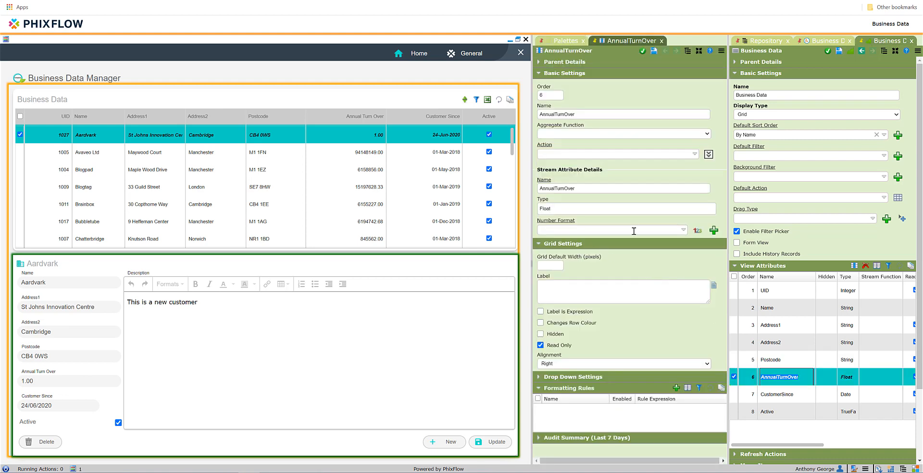
left_click(683, 230)
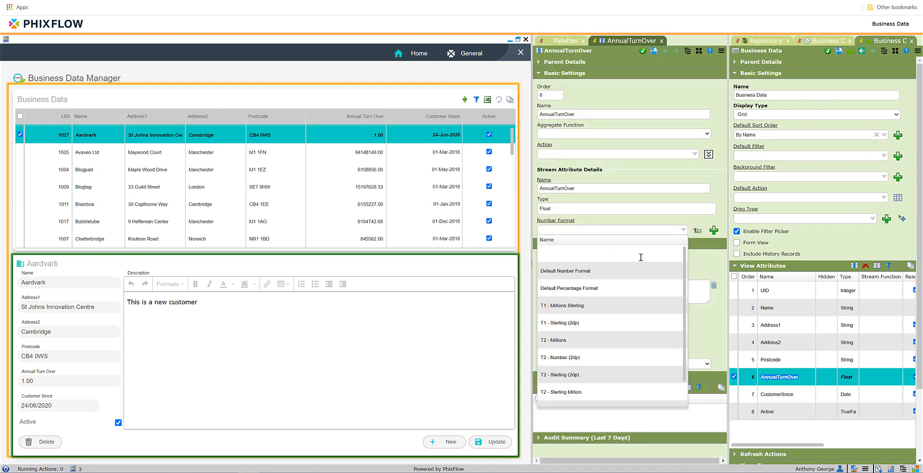
left_click(593, 323)
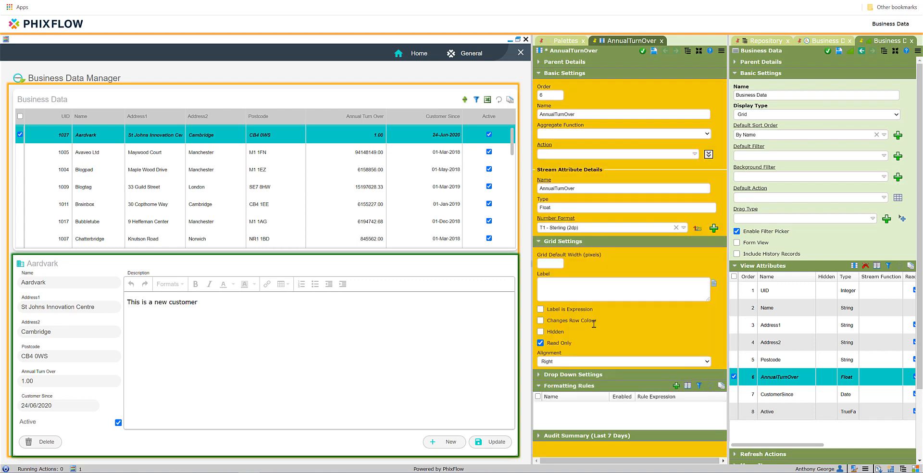
left_click(654, 53)
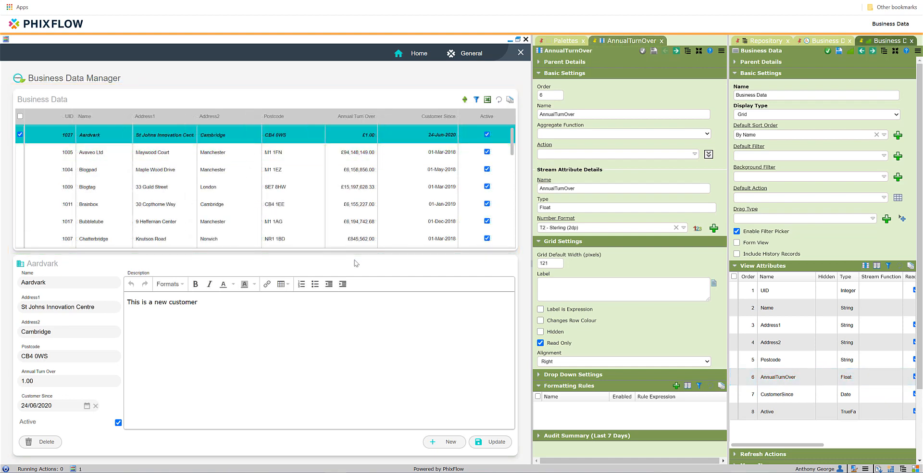
Set the CustomerSince attribute's date format to T2 - Date (MMM-YYYY), save it, and slightly narrow the Customer Since column in the grid
left_click(420, 118)
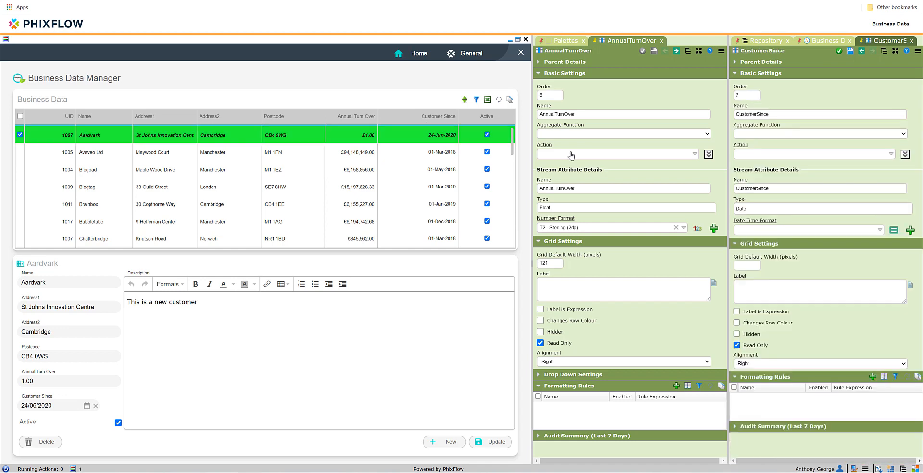
left_click(880, 231)
scroll(779, 356, "down", 3)
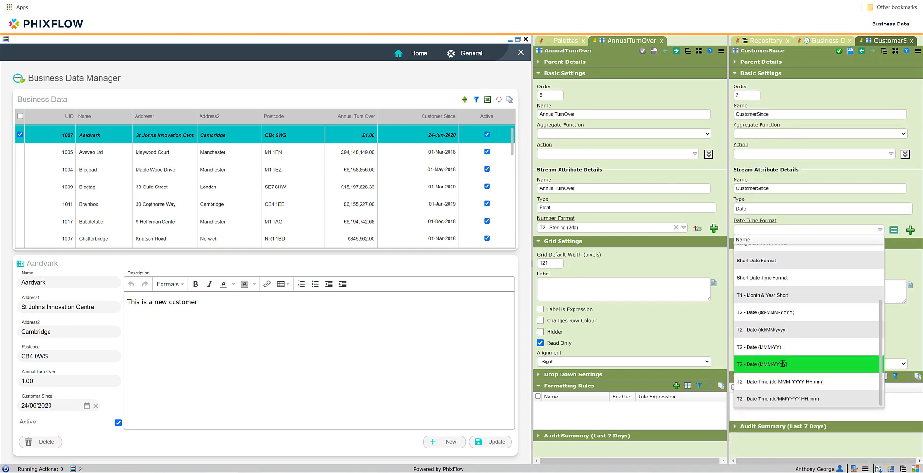
left_click(779, 365)
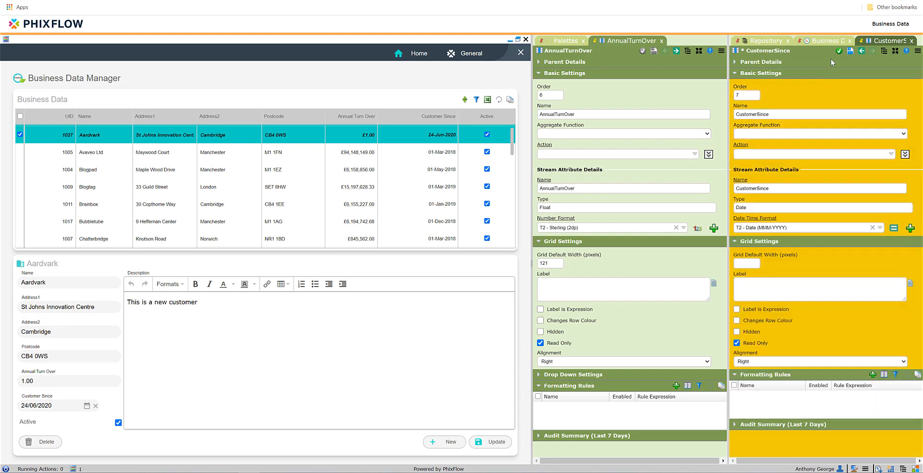
key("ctrl+s")
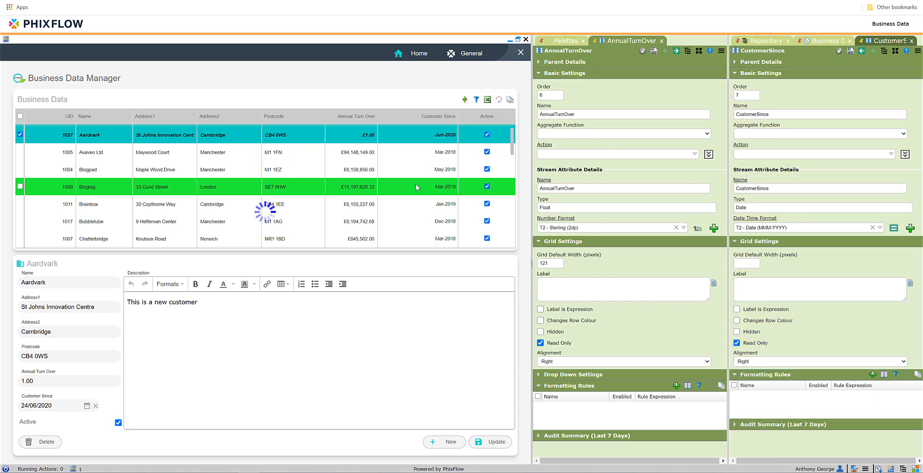
mouse_move(457, 116)
left_mouse_down()
mouse_move(435, 116)
mouse_move(448, 113)
left_mouse_up()
left_click_drag(449, 113, 448, 114)
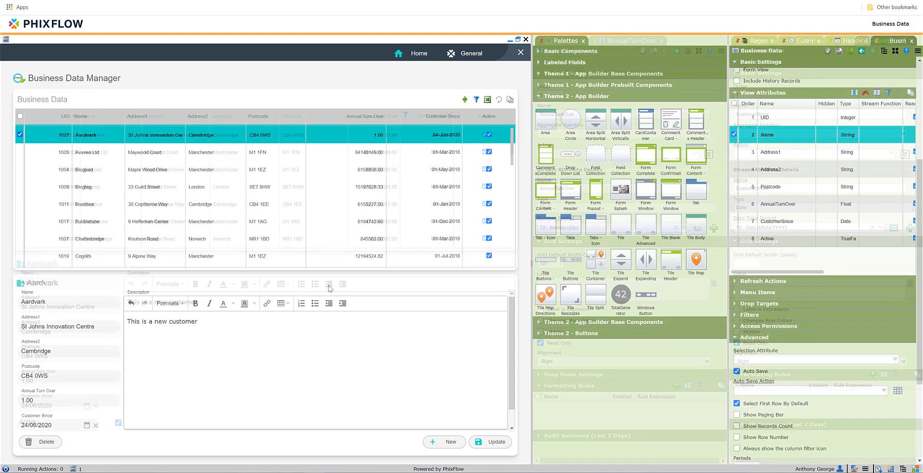